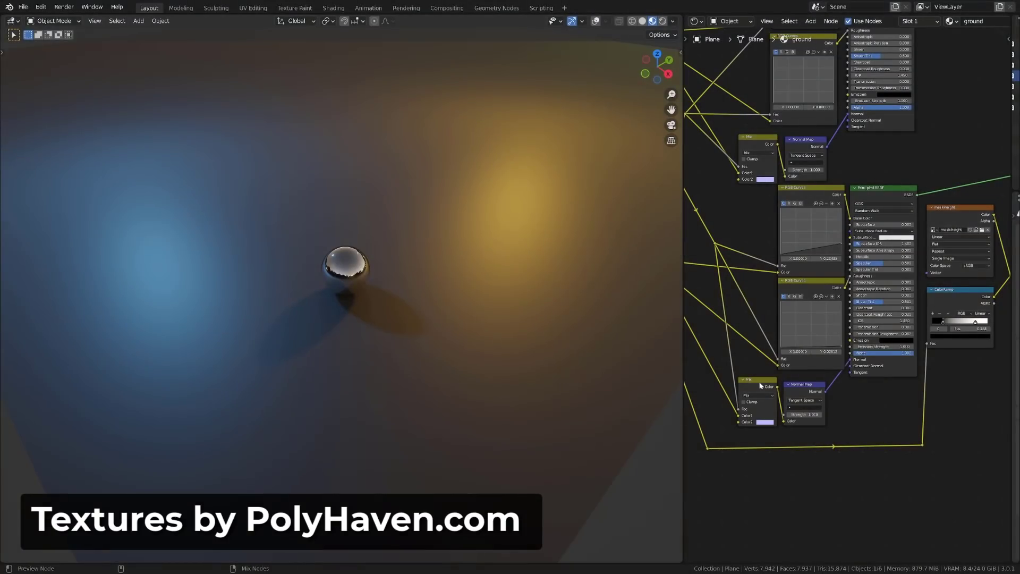
Preview the outputs of the ground material's lower Mix and Normal Map nodes in the viewport.
{"action": "left_click", "coordinate": [760, 420], "text": "ctrl+shift"}
{"action": "left_click", "coordinate": [807, 387], "text": "ctrl+shift"}
{"action": "left_click", "coordinate": [891, 455], "text": "ctrl+shift"}
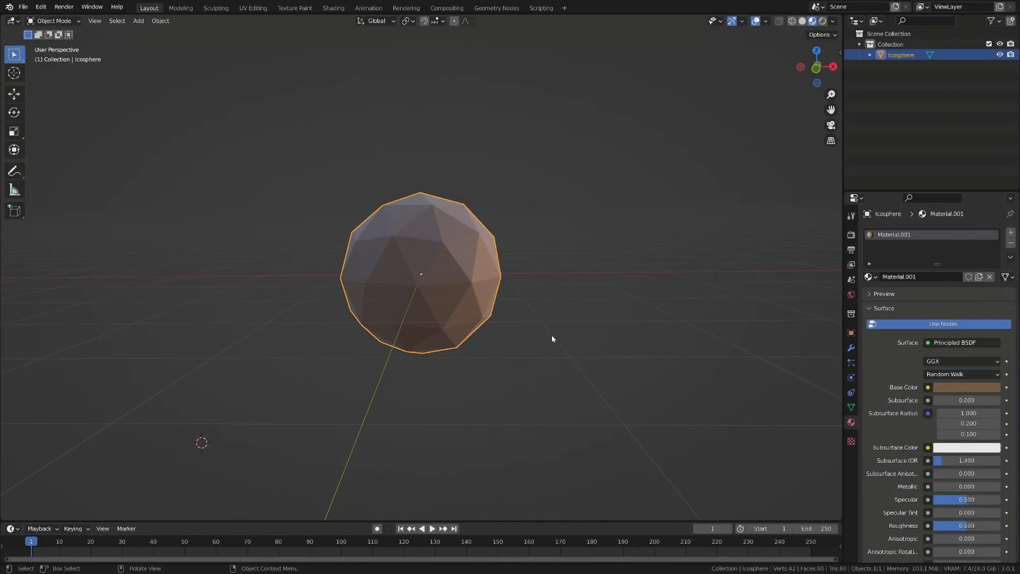
Display the face normals of the icosphere in Edit Mode.
{"action": "middle_click_drag", "start_coordinate": [553, 339], "coordinate": [524, 338]}
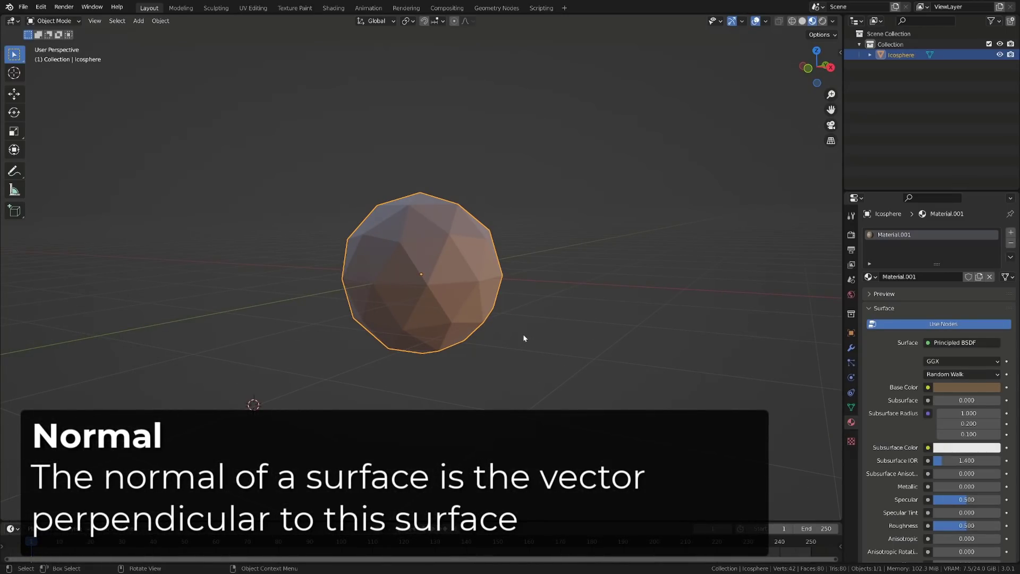
{"action": "key", "text": "Tab"}
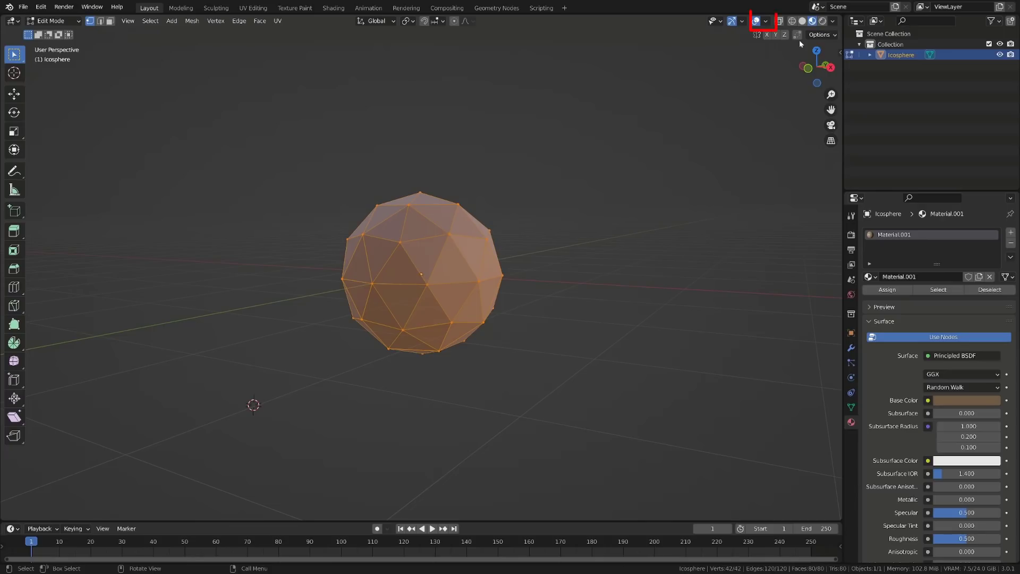
{"action": "left_click", "coordinate": [767, 21]}
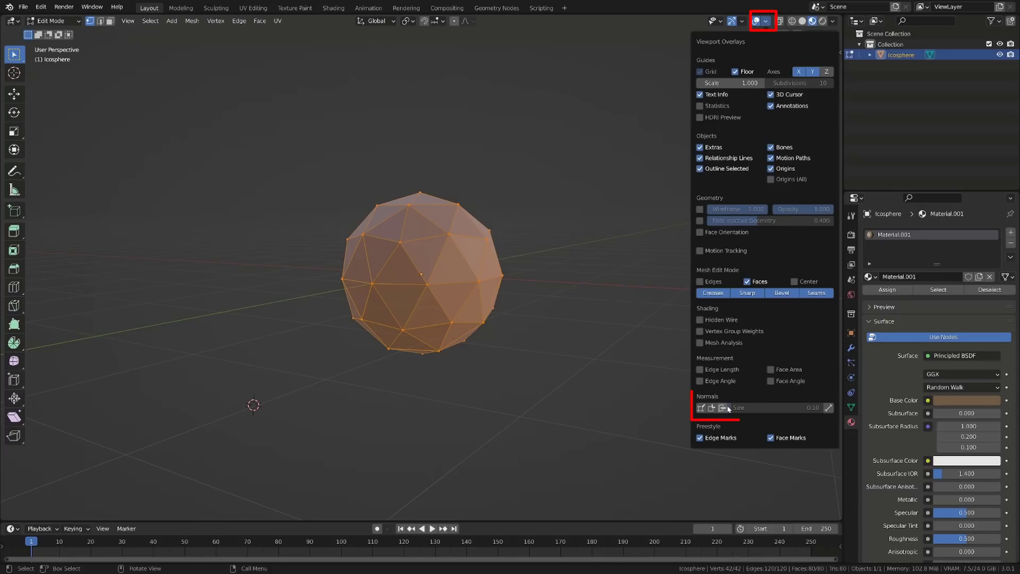
{"action": "left_click", "coordinate": [723, 407]}
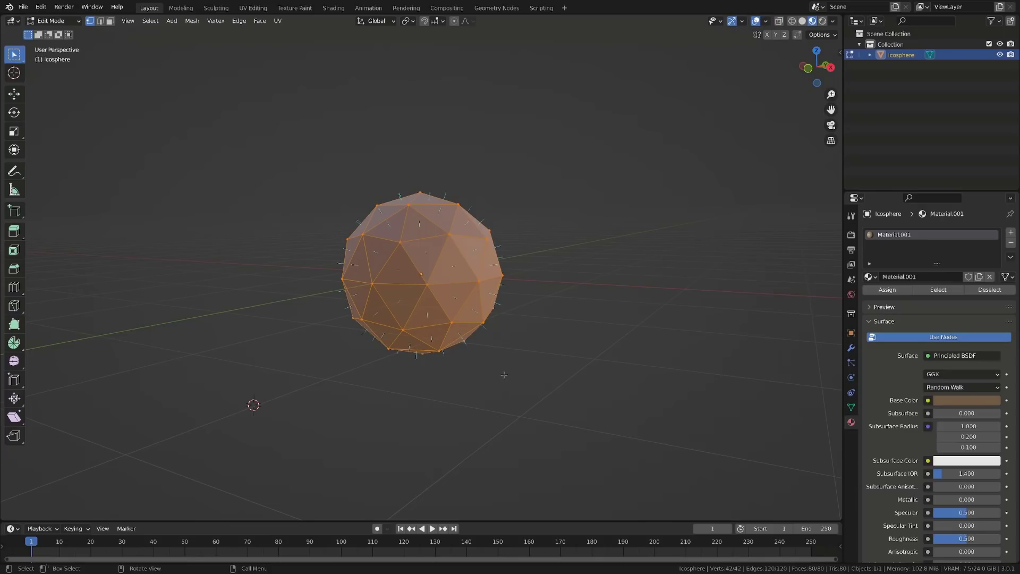
{"action": "middle_click_drag", "start_coordinate": [504, 372], "coordinate": [531, 181]}
{"action": "scroll", "coordinate": [520, 355], "scroll_direction": "up", "scroll_amount": 2}
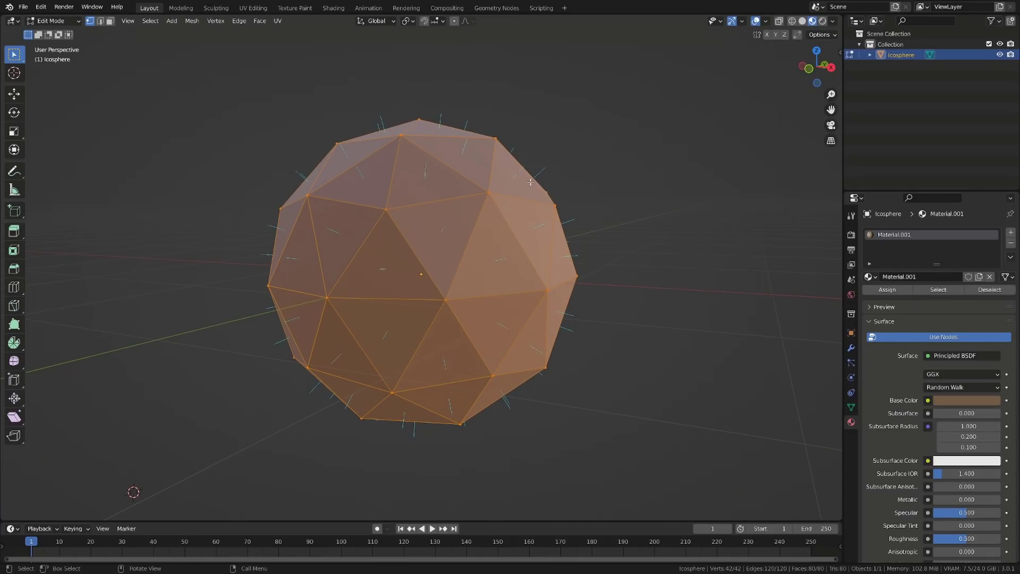
Return to Object Mode and apply Shade Smooth to the icosphere.
{"action": "key", "text": "Tab"}
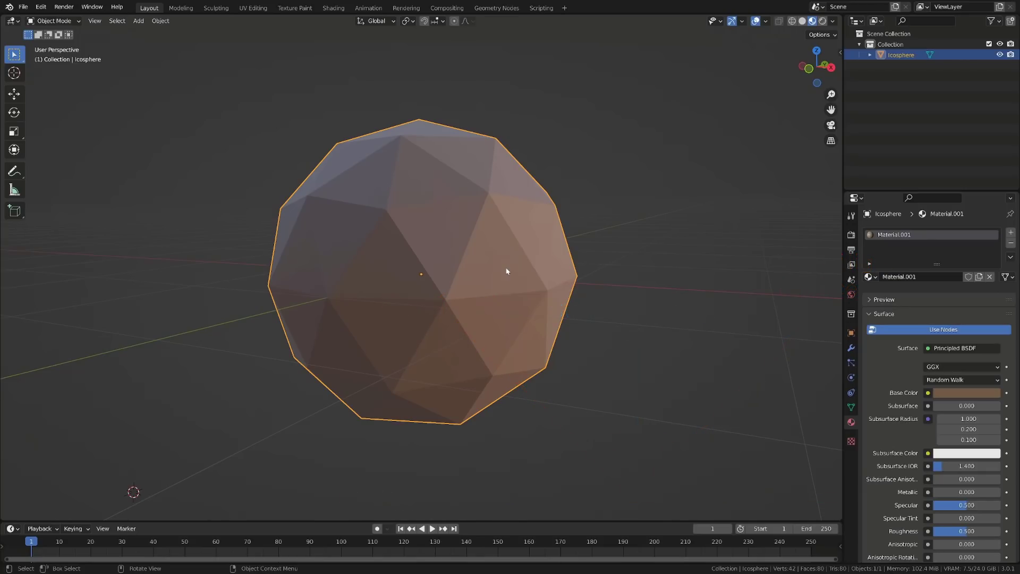
{"action": "right_click", "coordinate": [489, 188]}
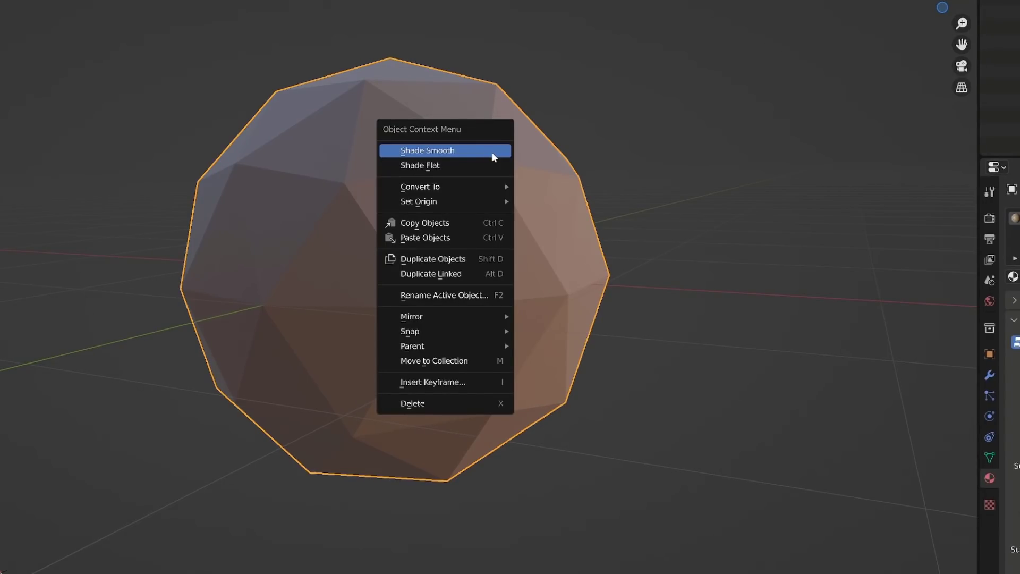
{"action": "left_click", "coordinate": [493, 151]}
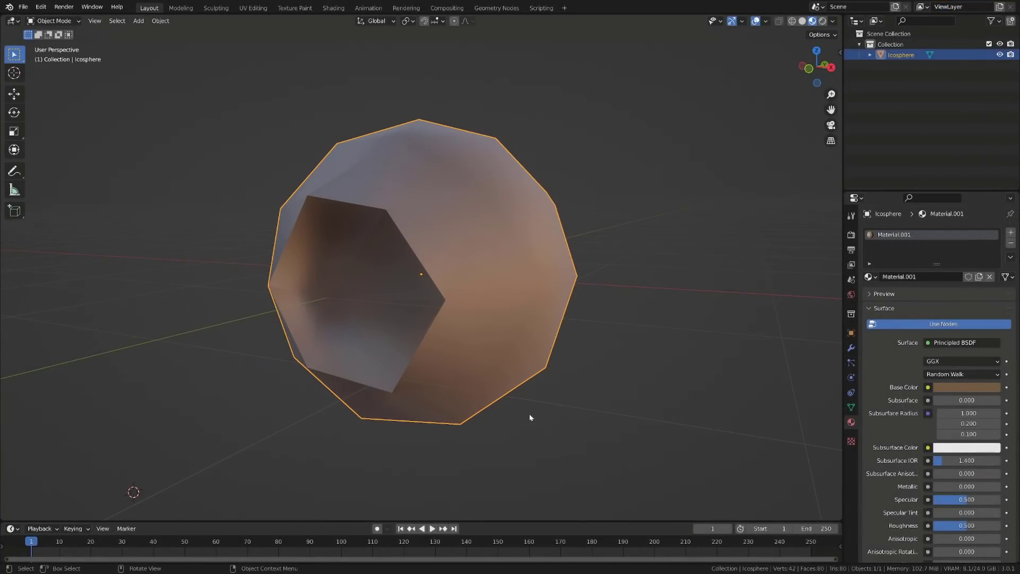
Examine the normal lines around the icosphere's inverted faces in Edit Mode, from both outside and inside the mesh.
{"action": "key", "text": "Tab"}
{"action": "key", "text": "Tab"}
{"action": "key", "text": "Tab"}
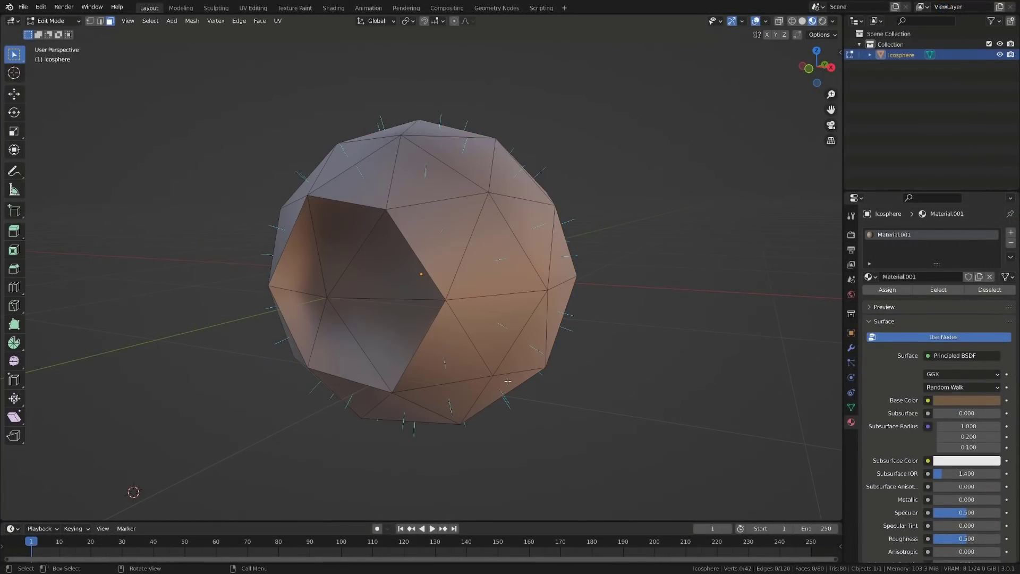
{"action": "middle_click_drag", "start_coordinate": [503, 381], "coordinate": [492, 413]}
{"action": "scroll", "coordinate": [492, 412], "scroll_direction": "up", "scroll_amount": 10}
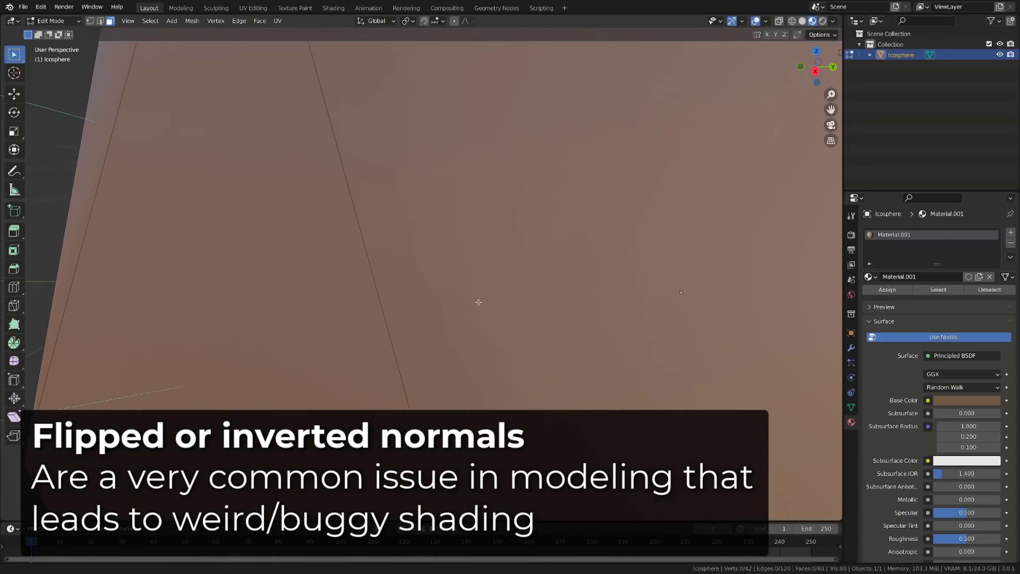
{"action": "middle_click_drag", "start_coordinate": [481, 280], "coordinate": [399, 296]}
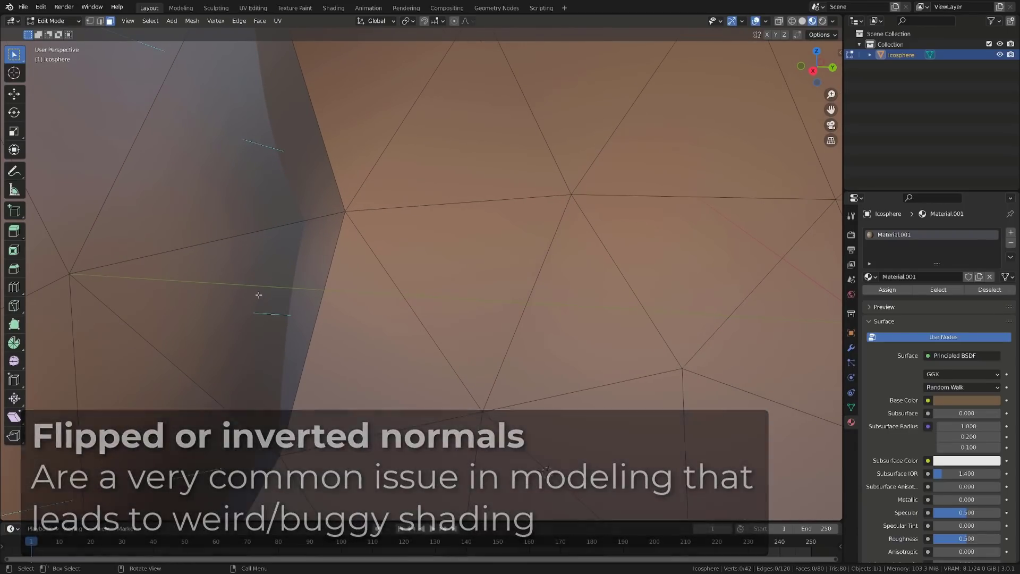
{"action": "scroll", "coordinate": [258, 294], "scroll_direction": "down", "scroll_amount": 10}
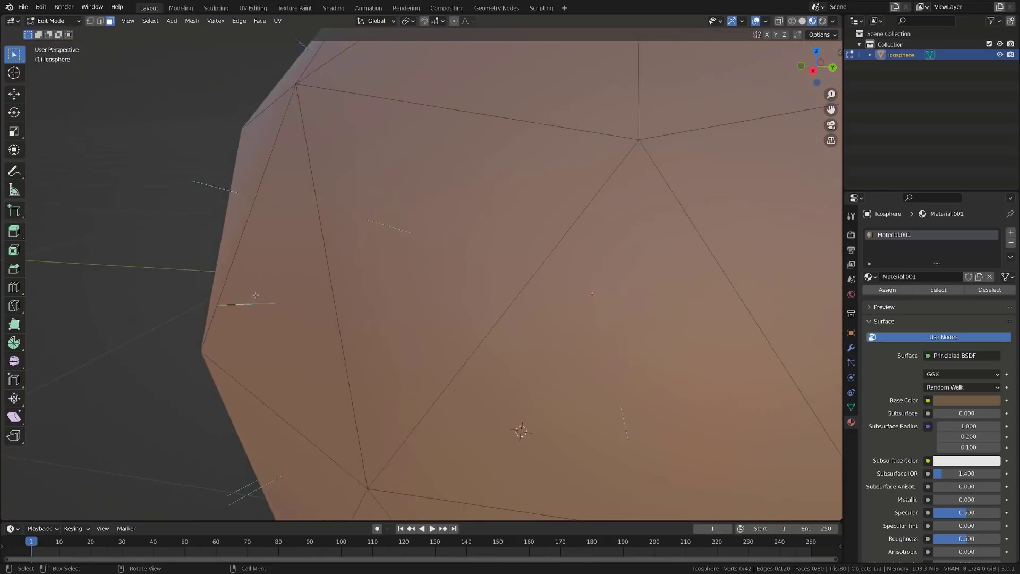
{"action": "middle_click_drag", "start_coordinate": [429, 342], "coordinate": [467, 319]}
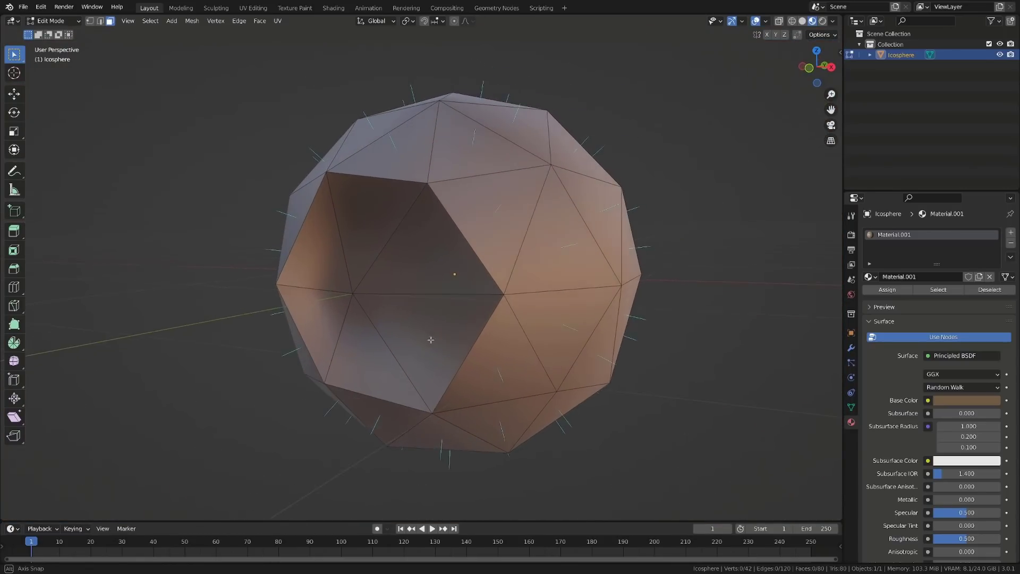
Turn on the Face Orientation overlay and select all of the icosphere's geometry.
{"action": "left_click", "coordinate": [767, 21]}
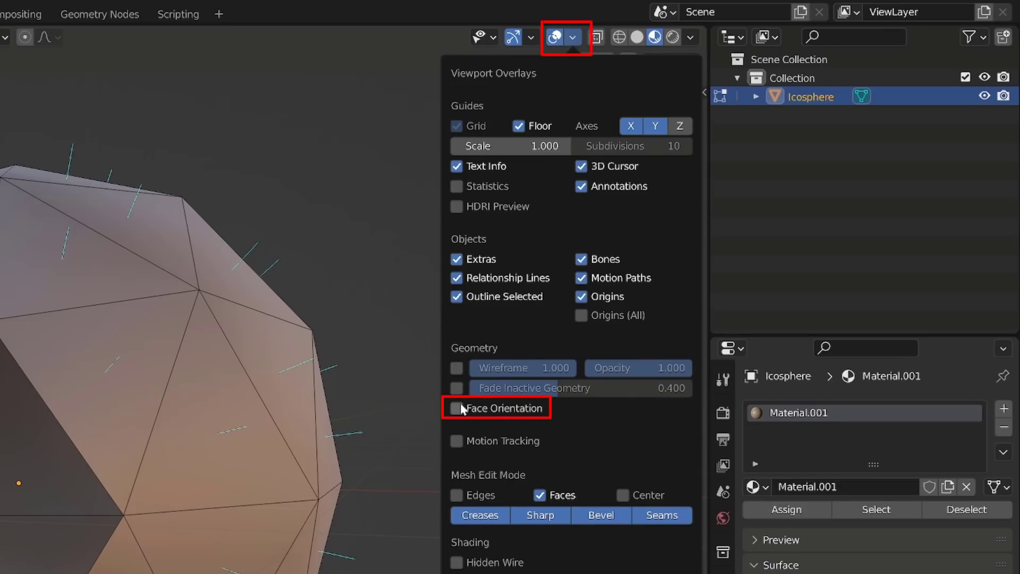
{"action": "left_click", "coordinate": [458, 407]}
{"action": "left_click", "coordinate": [496, 261]}
{"action": "key", "text": "a"}
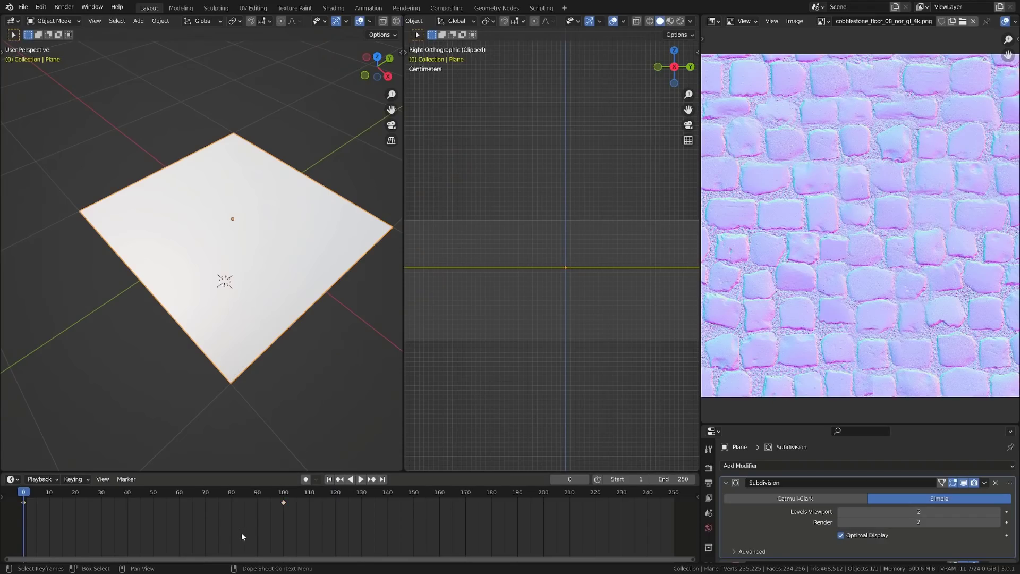
Play the plane's cobblestone displacement animation from frame 0 and stop the playback.
{"action": "key", "text": "space"}
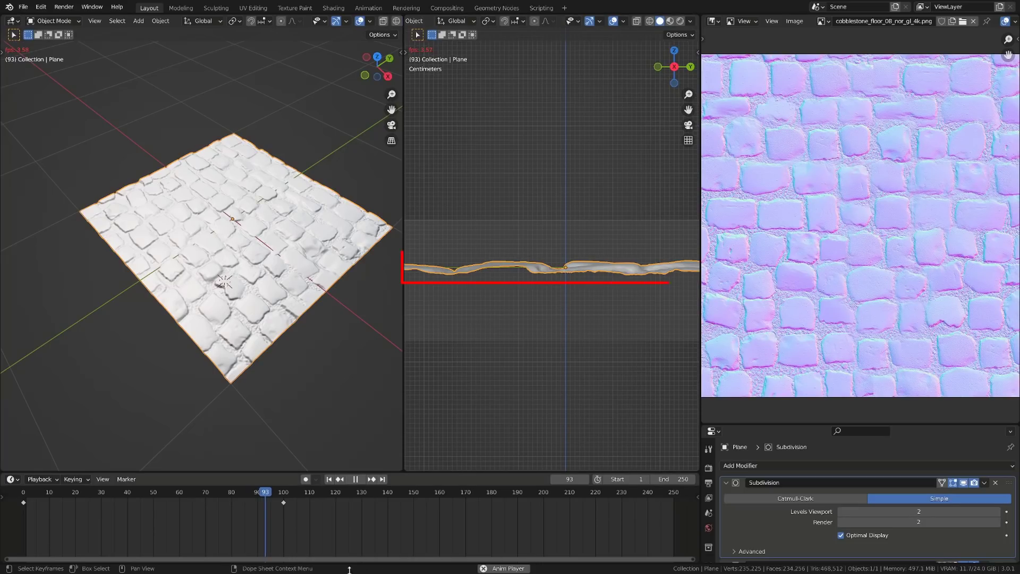
{"action": "key", "text": "space"}
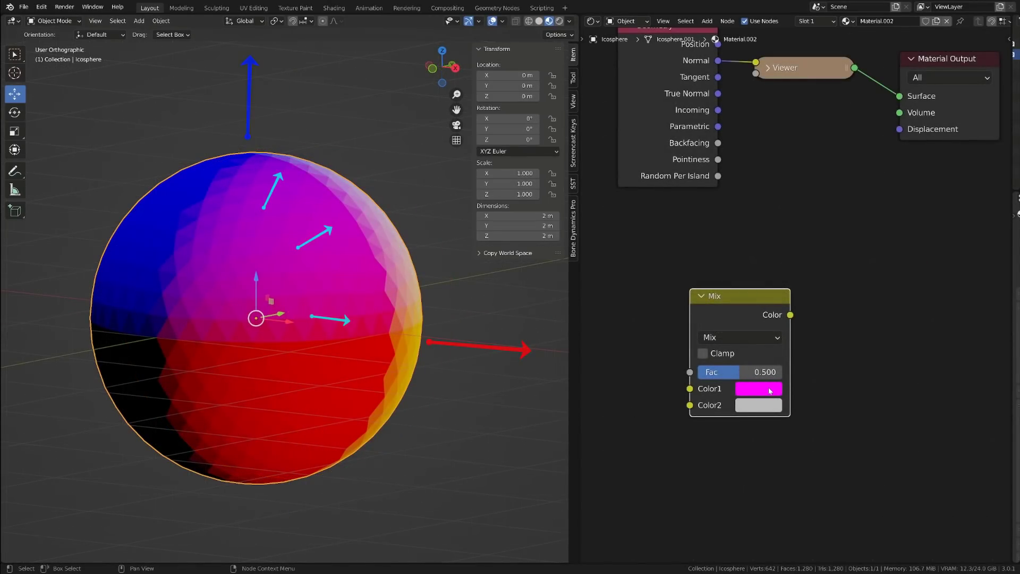
Set the Mix node's Color1 to magenta by adjusting its blue and red channels.
{"action": "left_click", "coordinate": [770, 391]}
{"action": "left_click_drag", "start_coordinate": [747, 355], "coordinate": [848, 355]}
{"action": "left_click_drag", "start_coordinate": [751, 322], "coordinate": [816, 321]}
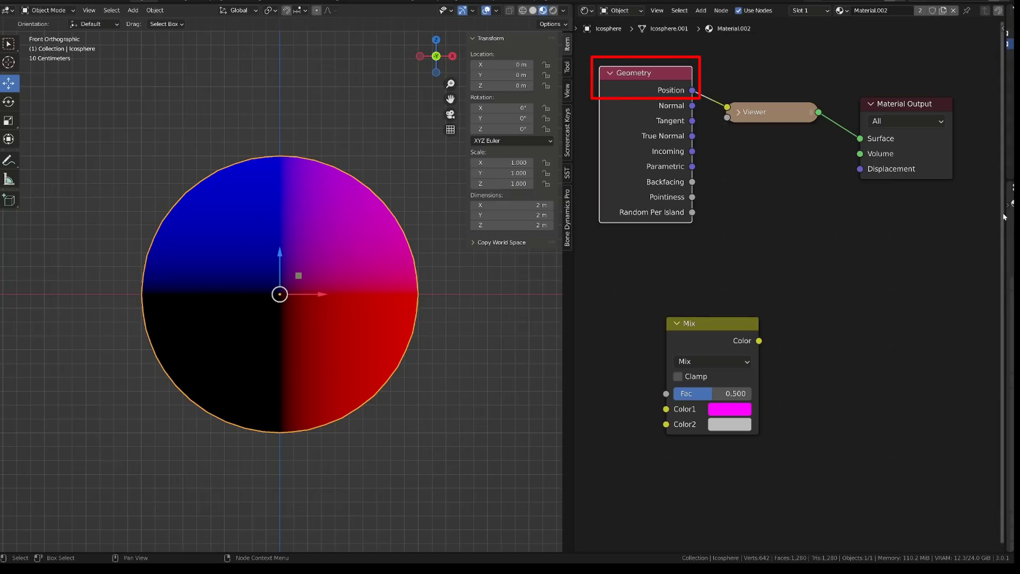
Reveal the scene's render settings beside the node editor and enable Bloom for Eevee.
{"action": "left_click_drag", "start_coordinate": [1005, 217], "coordinate": [884, 240]}
{"action": "left_click", "coordinate": [895, 224]}
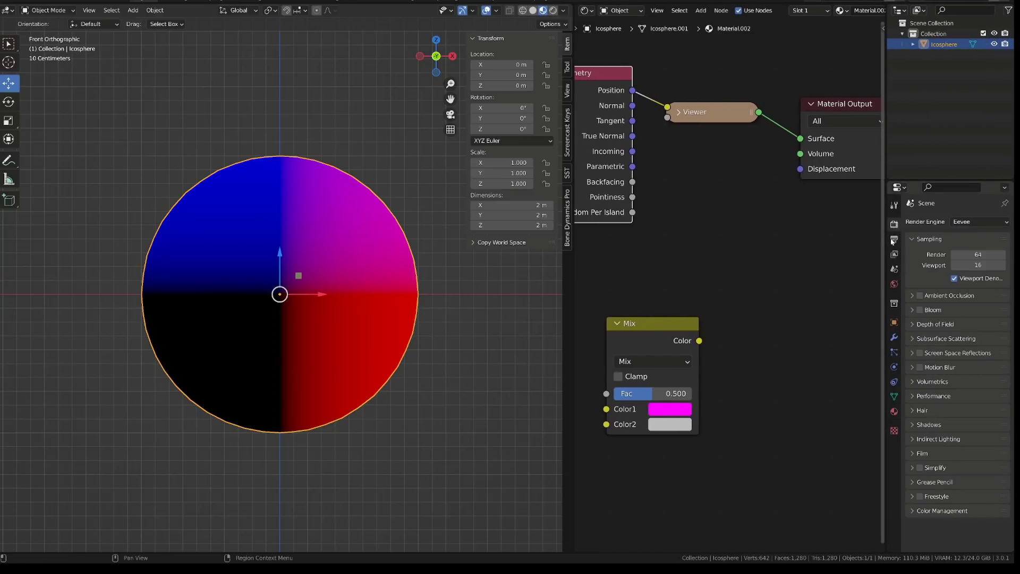
{"action": "left_click", "coordinate": [920, 310]}
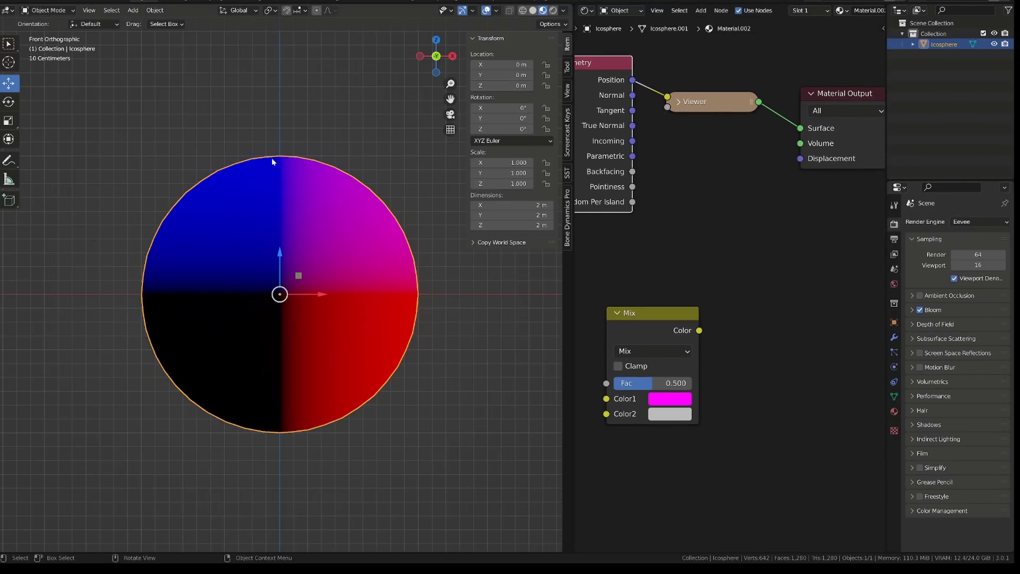
Raise the icosphere along the Z axis to a location of about 3.05 m.
{"action": "scroll", "coordinate": [274, 160], "scroll_direction": "down", "scroll_amount": 2}
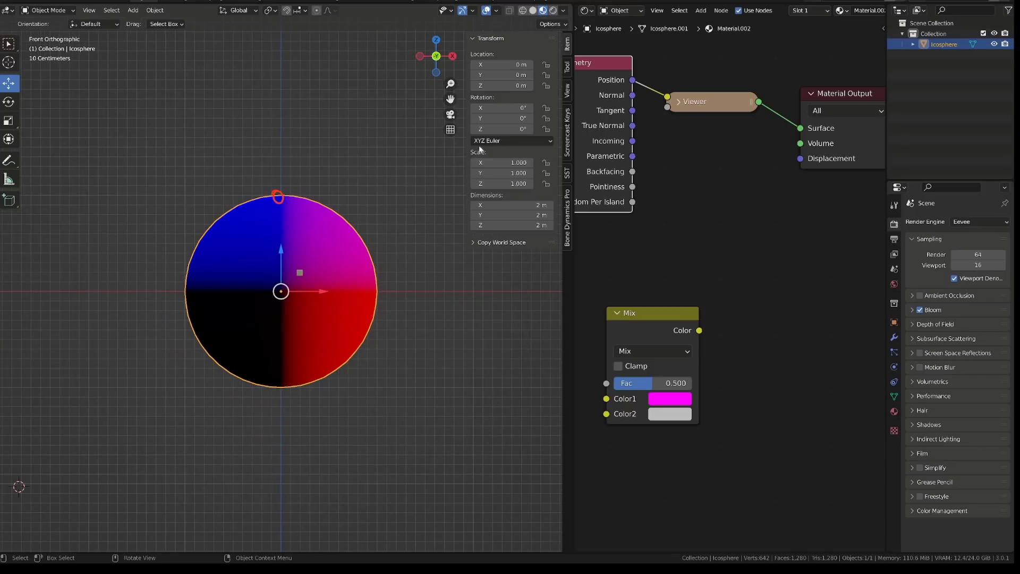
{"action": "left_click_drag", "start_coordinate": [502, 85], "coordinate": [691, 85]}
{"action": "scroll", "coordinate": [344, 201], "scroll_direction": "down", "scroll_amount": 5}
{"action": "middle_click_drag", "start_coordinate": [345, 201], "coordinate": [344, 352], "text": "shift"}
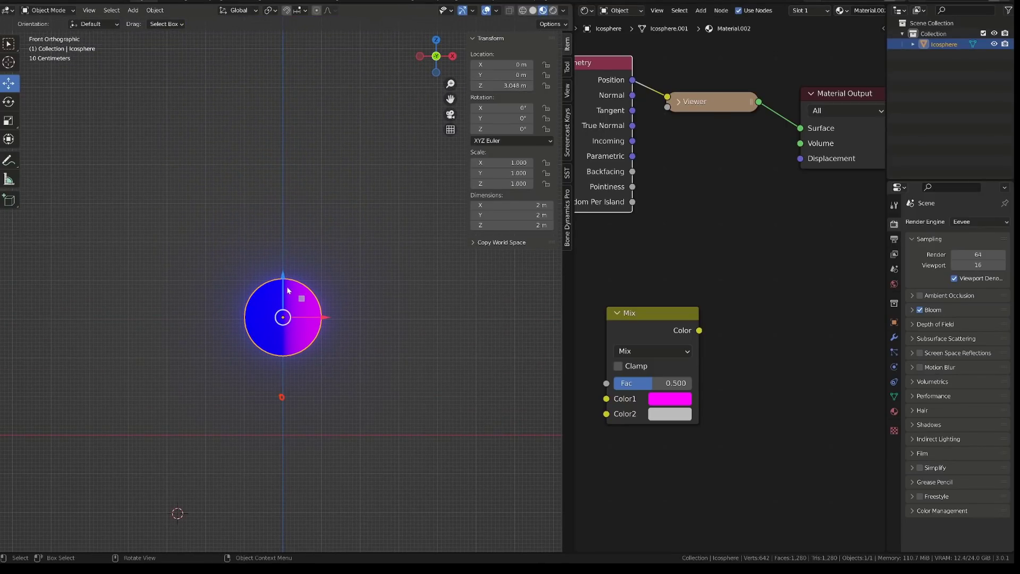
Move the icosphere up to about 8.75 m in Z and across to about -1.78 m in X.
{"action": "left_click_drag", "start_coordinate": [287, 290], "coordinate": [273, 60]}
{"action": "left_click_drag", "start_coordinate": [325, 99], "coordinate": [256, 99]}
{"action": "middle_click_drag", "start_coordinate": [249, 172], "coordinate": [293, 218]}
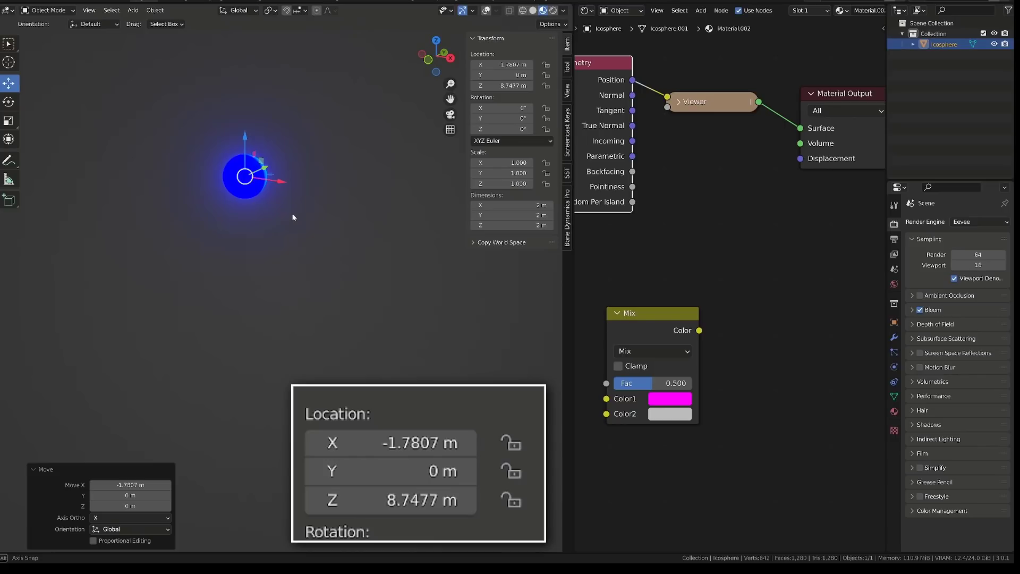
Move the icosphere to about 1.72 m in X and 5.22 m in Y.
{"action": "middle_click_drag", "start_coordinate": [293, 217], "coordinate": [215, 262]}
{"action": "left_click_drag", "start_coordinate": [323, 201], "coordinate": [390, 285]}
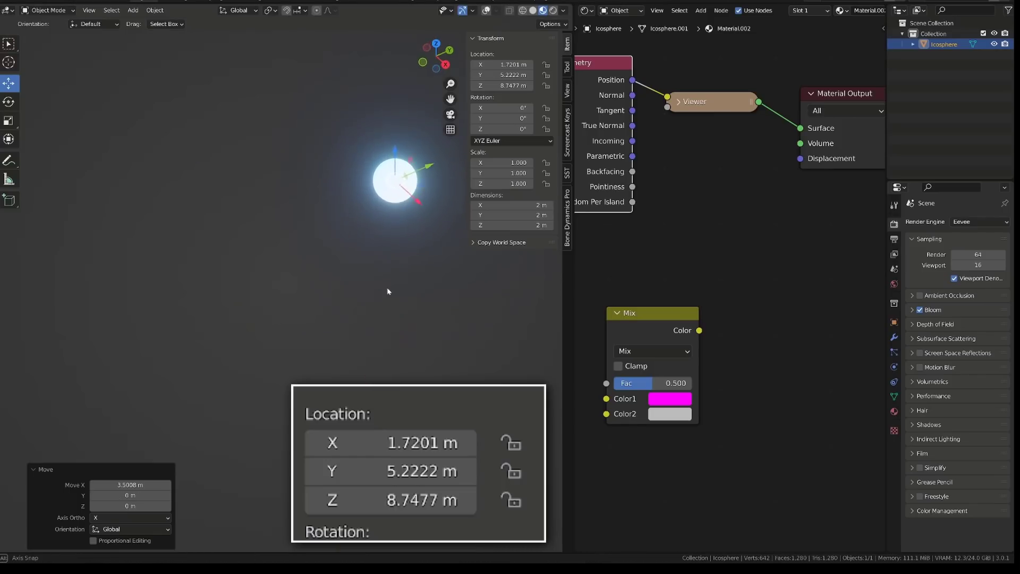
{"action": "middle_click_drag", "start_coordinate": [390, 290], "coordinate": [414, 252]}
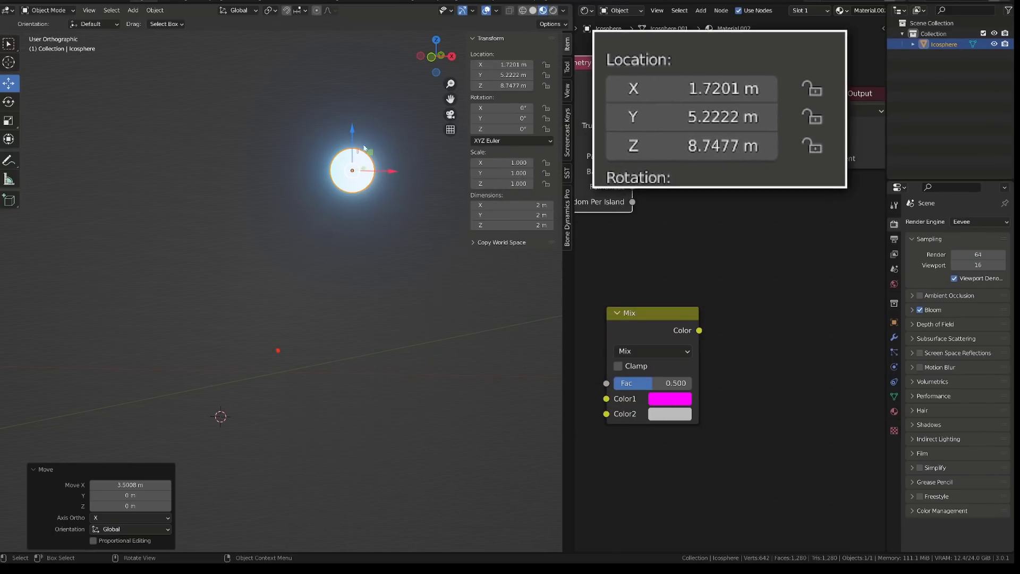
Move the icosphere to about -3.94 m in Z and -7.71 m in X, and shift it in the negative Y direction.
{"action": "left_click_drag", "start_coordinate": [355, 130], "coordinate": [363, 413]}
{"action": "left_click_drag", "start_coordinate": [393, 450], "coordinate": [191, 449]}
{"action": "middle_click_drag", "start_coordinate": [222, 378], "coordinate": [406, 277]}
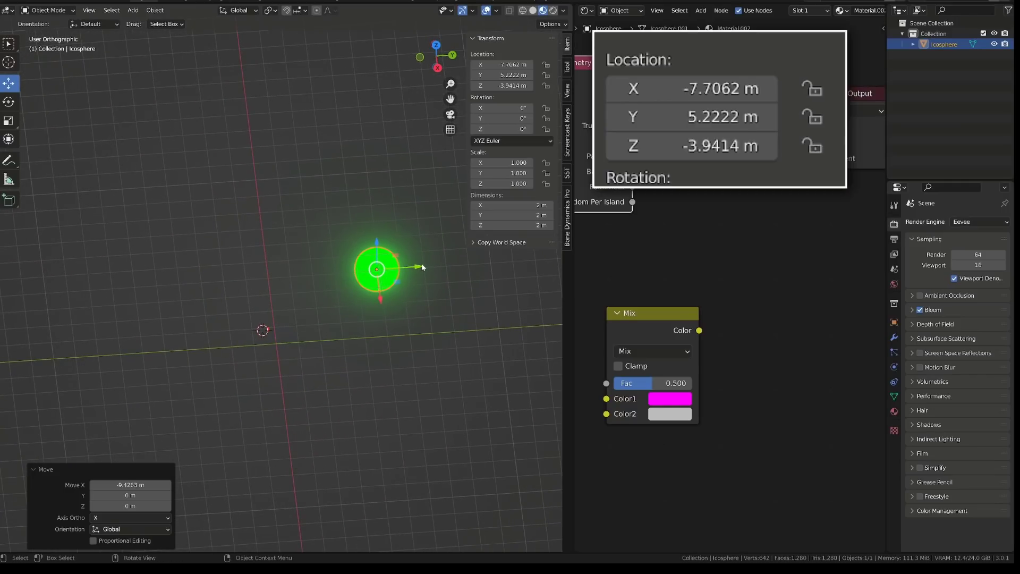
{"action": "left_click_drag", "start_coordinate": [422, 269], "coordinate": [233, 282]}
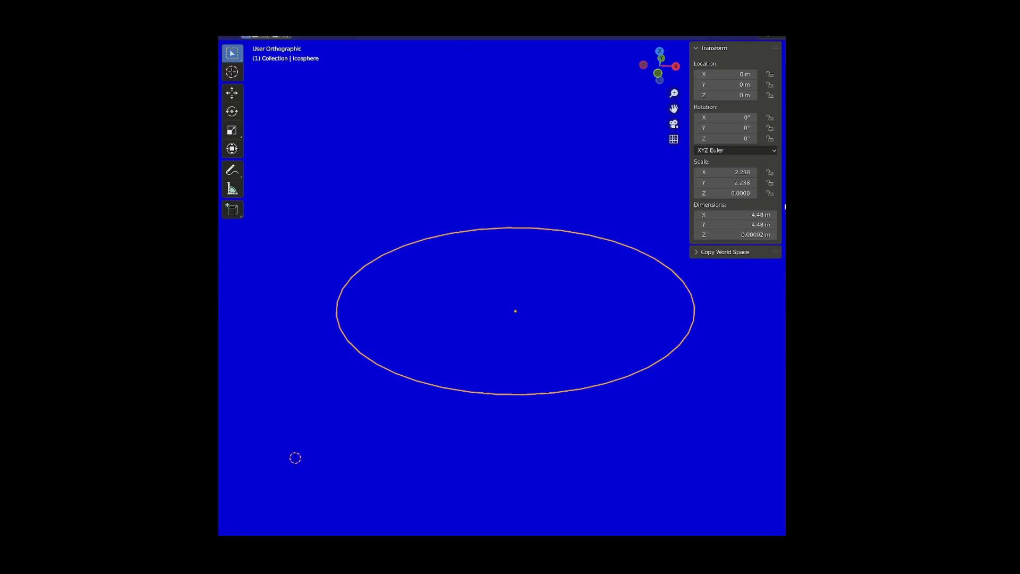
Stretch the flattened icosphere into a dome by increasing its Z scale to about 1.55.
{"action": "left_click_drag", "start_coordinate": [729, 193], "coordinate": [808, 192]}
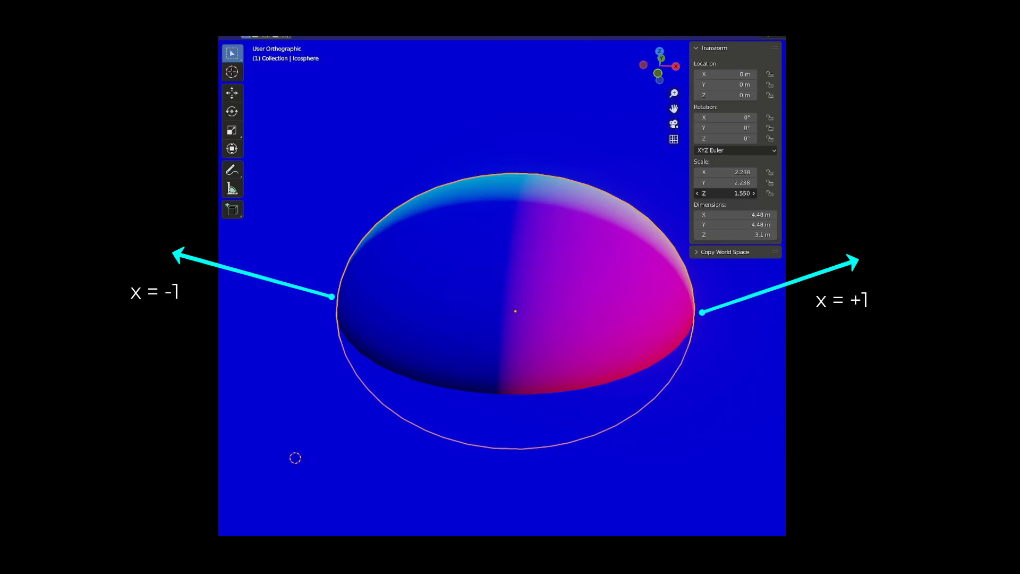
{"action": "left_click_drag", "start_coordinate": [724, 193], "coordinate": [738, 193]}
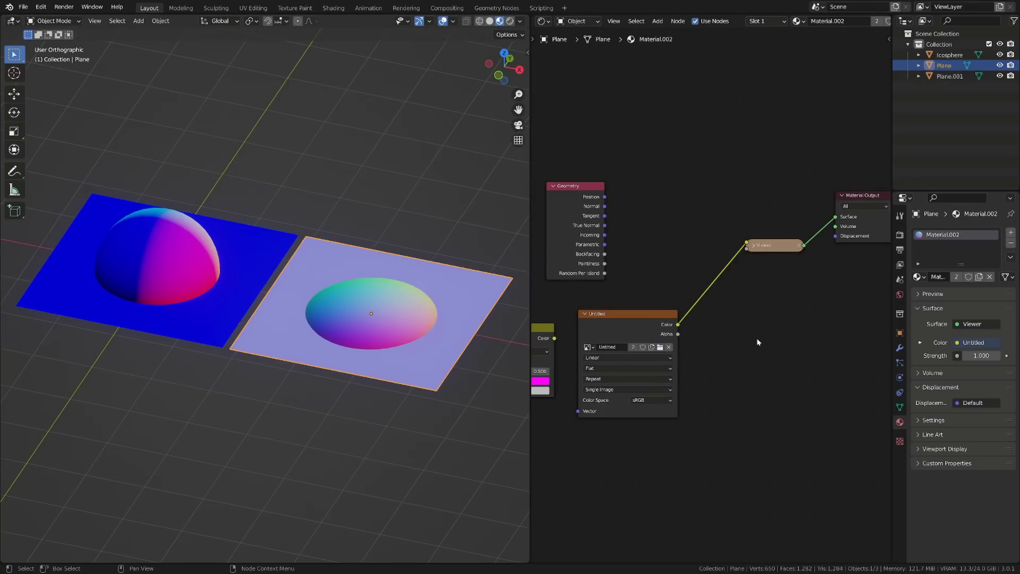
Add a Normal Map node between the Untitled image texture's color output and the Viewer node.
{"action": "key", "text": "shift+a"}
{"action": "mouse_move", "coordinate": [745, 360]}
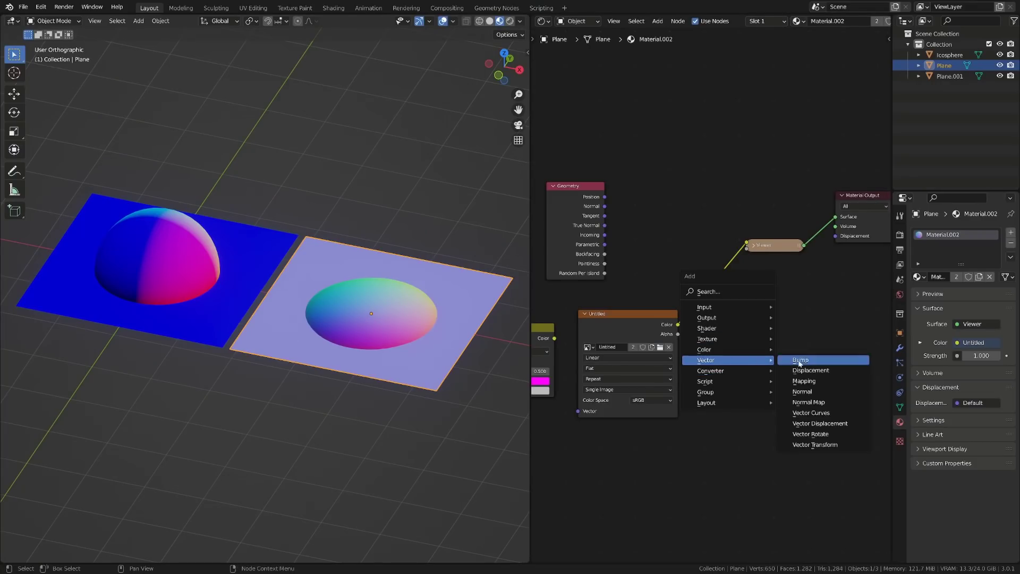
{"action": "left_click", "coordinate": [824, 403]}
{"action": "left_click", "coordinate": [737, 364]}
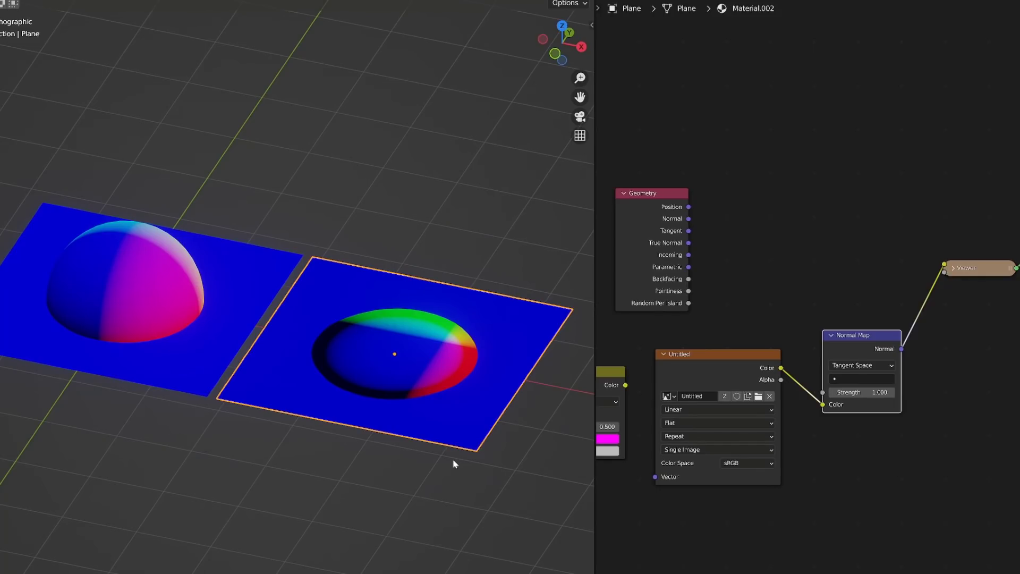
Set the color space of the Untitled image texture to Non-Color and compare the plane with the dome.
{"action": "left_click", "coordinate": [747, 464]}
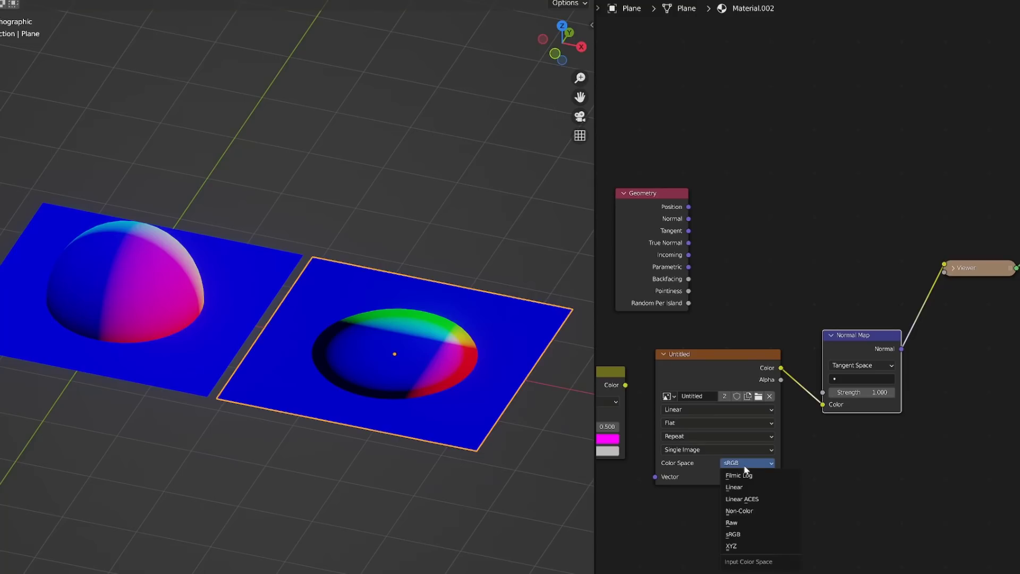
{"action": "left_click", "coordinate": [749, 510]}
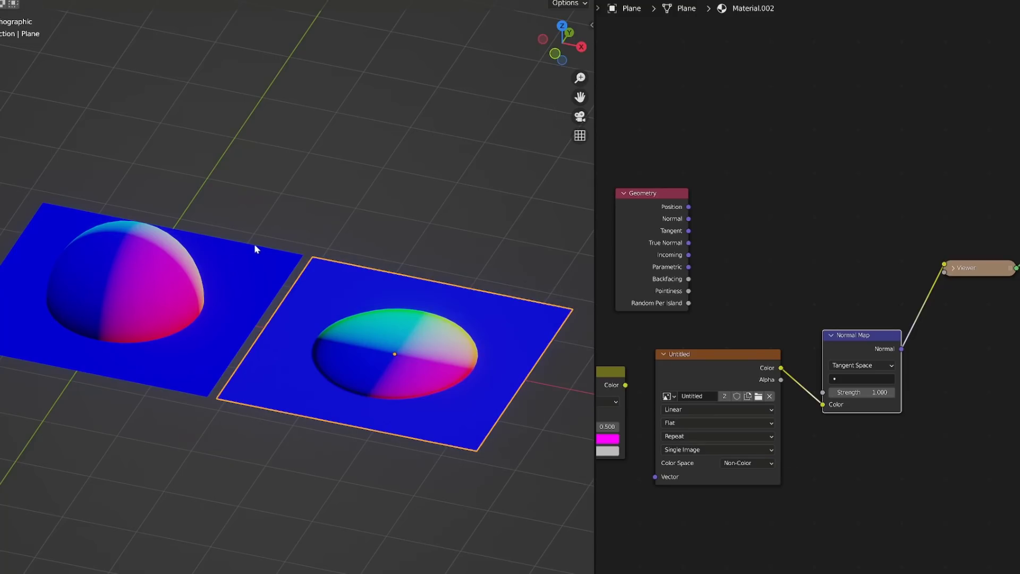
{"action": "middle_click_drag", "start_coordinate": [256, 246], "coordinate": [295, 347]}
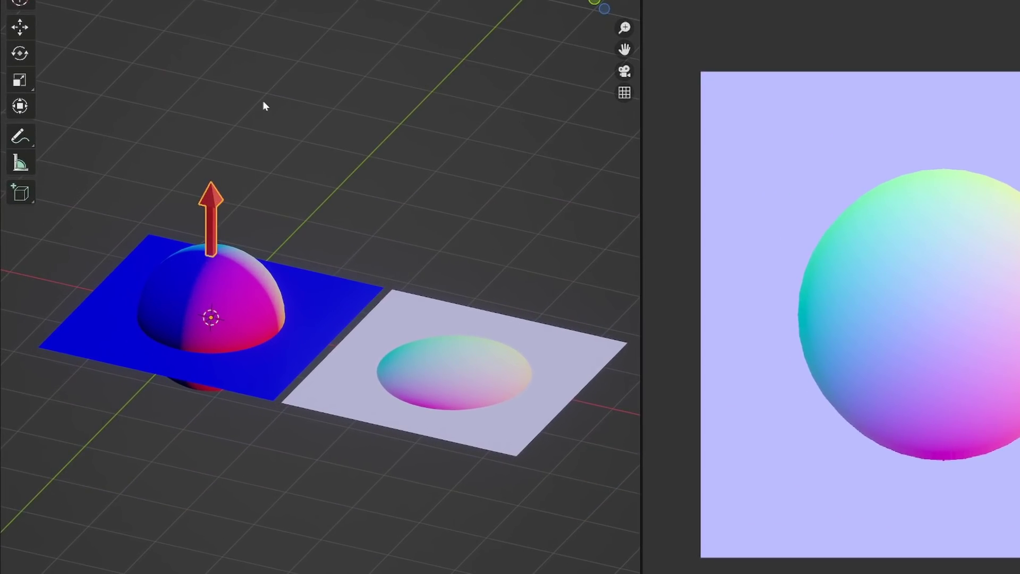
Tilt the arrow around its base about the global Y axis, and also about the global X axis.
{"action": "key", "text": "r"}
{"action": "key", "text": "y"}
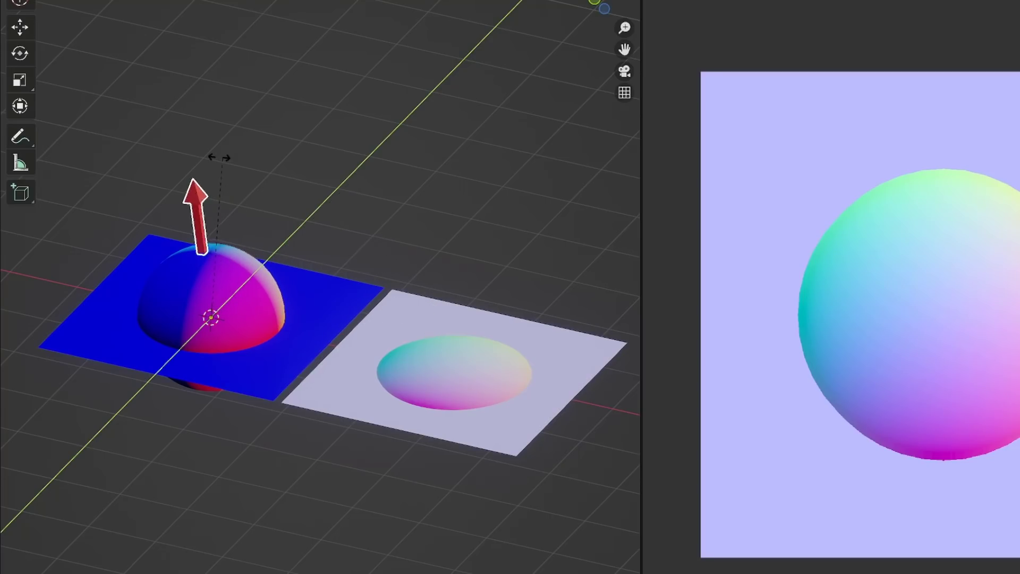
{"action": "left_click", "coordinate": [604, 233]}
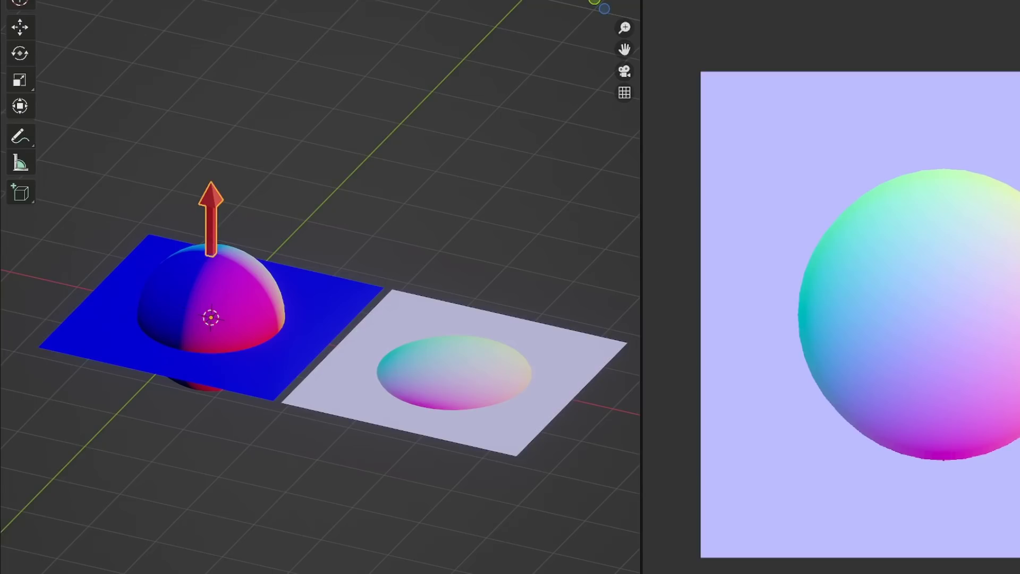
{"action": "key", "text": "r"}
{"action": "key", "text": "x"}
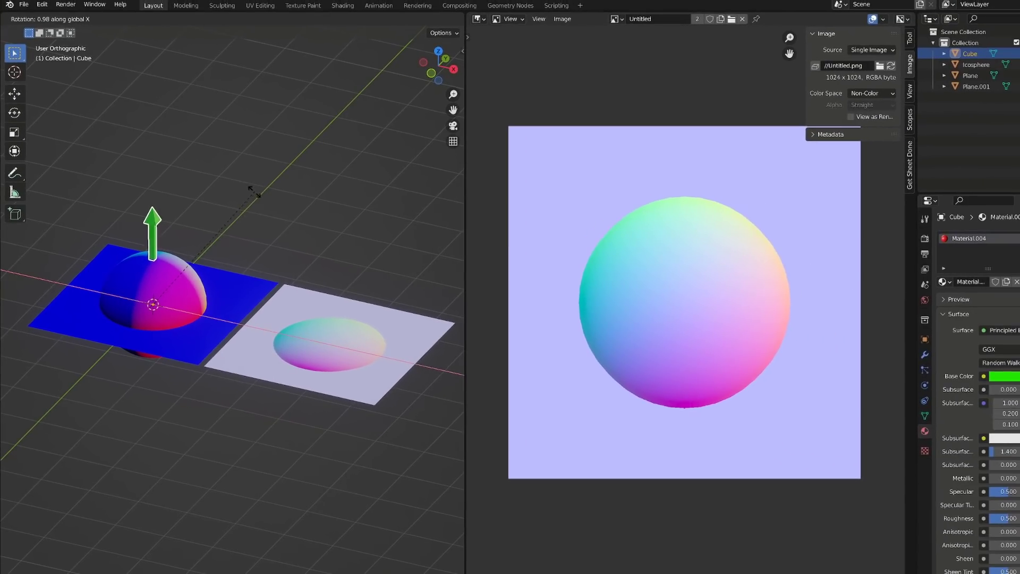
{"action": "left_click", "coordinate": [366, 458]}
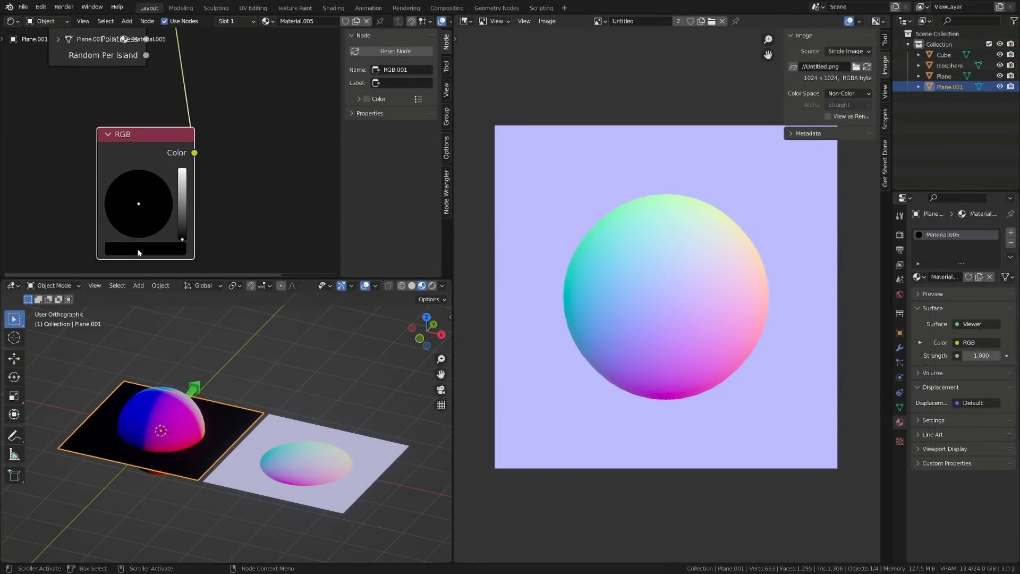
Set the RGB node's color in Plane.001's material to R 0.5, G 0.5 and B 1.0.
{"action": "left_click", "coordinate": [139, 252]}
{"action": "left_click_drag", "start_coordinate": [126, 212], "coordinate": [212, 212]}
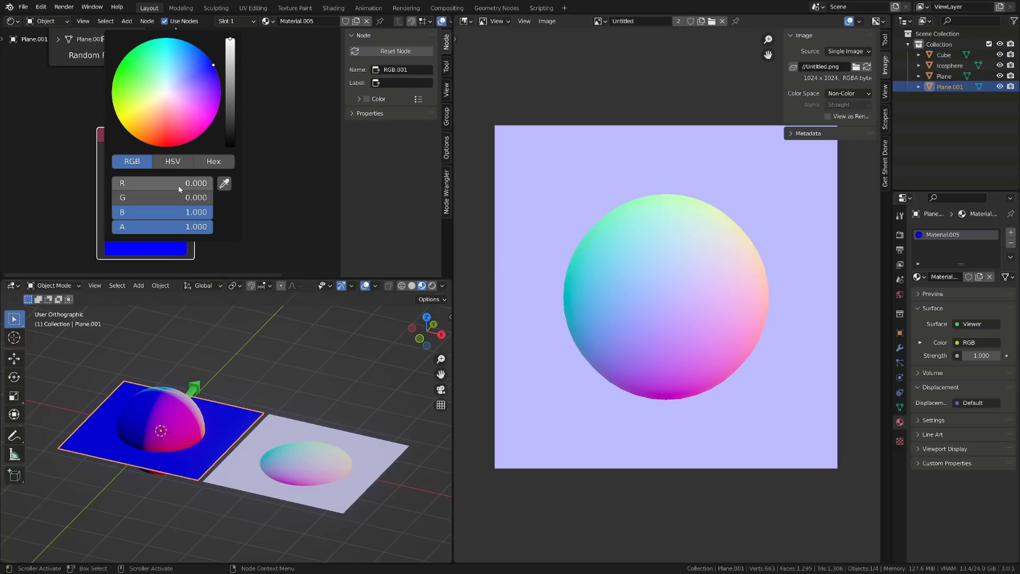
{"action": "left_click_drag", "start_coordinate": [160, 183], "coordinate": [159, 197]}
{"action": "type", "text": "0.5"}
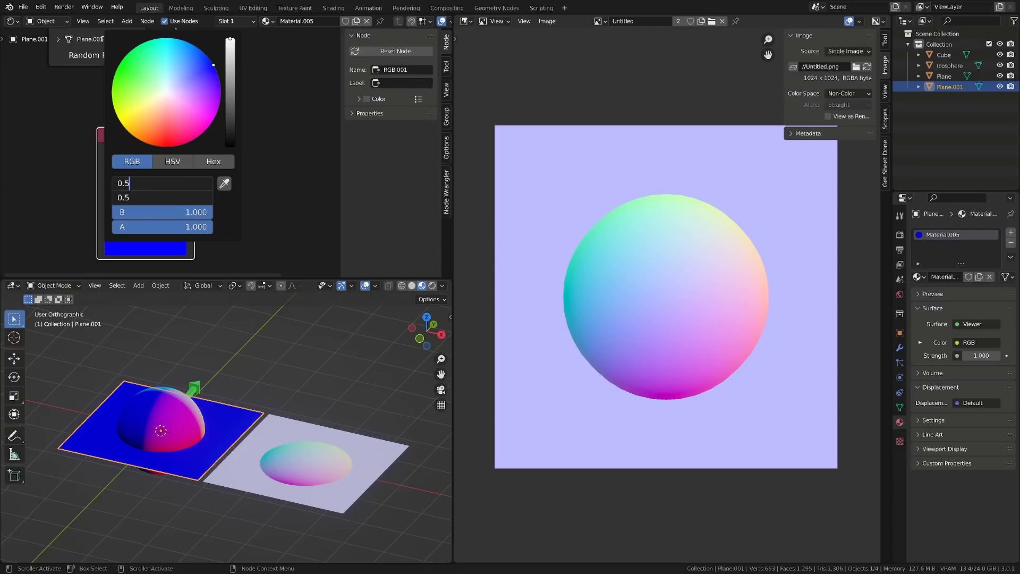
{"action": "key", "text": "Return"}
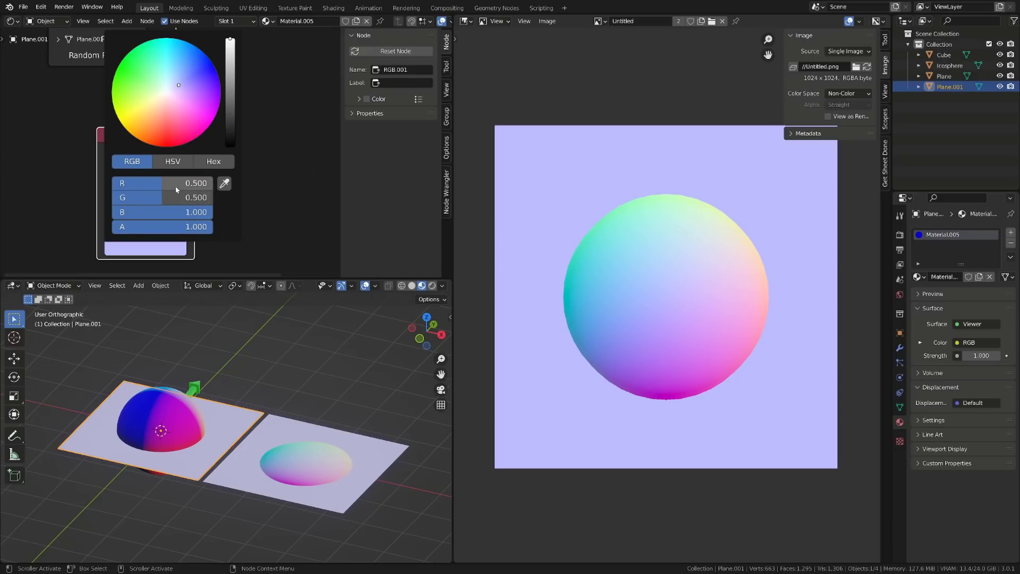
{"action": "left_click", "coordinate": [148, 248]}
{"action": "scroll", "coordinate": [283, 198], "scroll_direction": "down", "scroll_amount": 2}
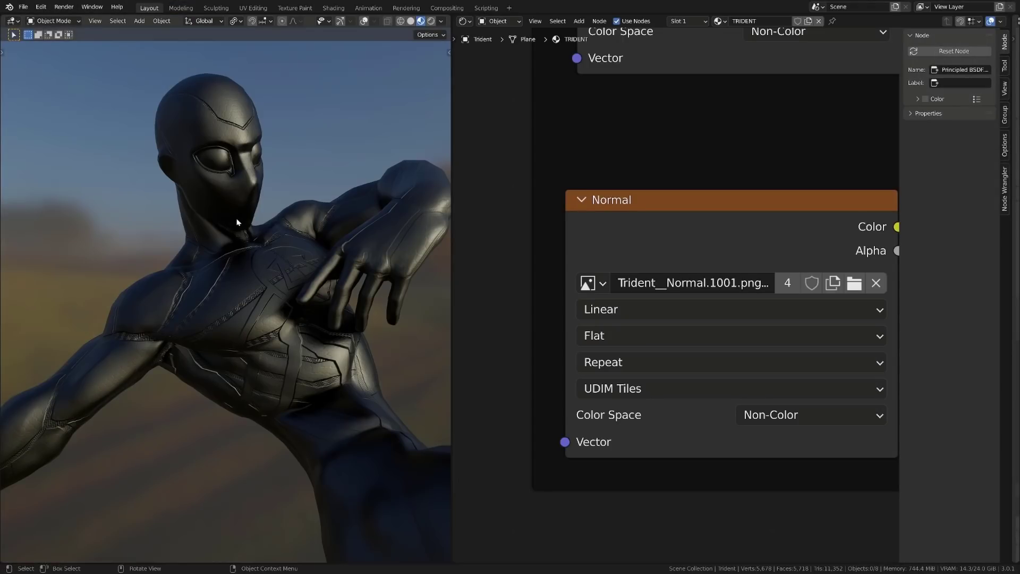
Try Linear and sRGB as the color space of the Trident normal texture, and return it to Non-Color.
{"action": "left_click", "coordinate": [823, 417]}
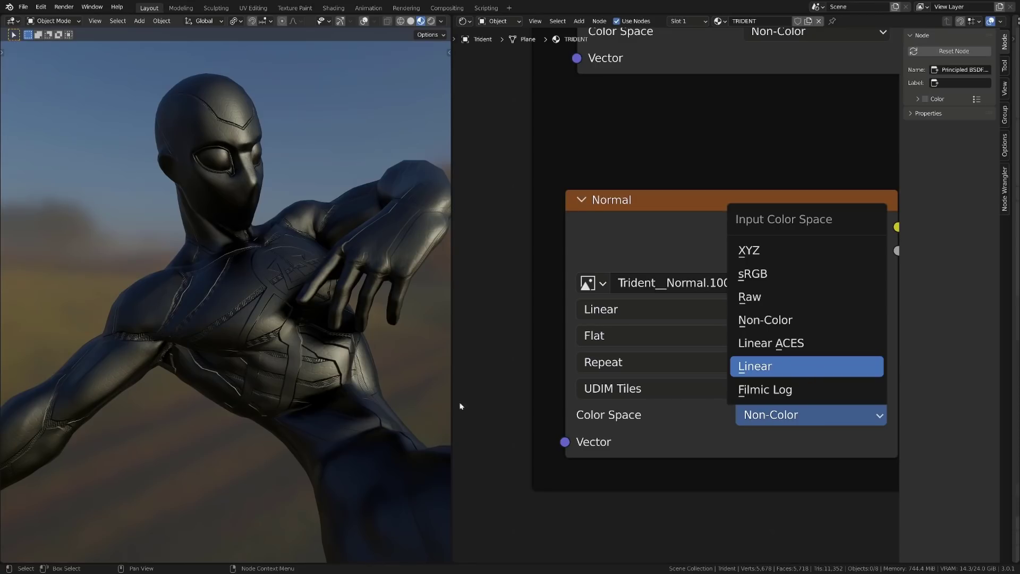
{"action": "key", "text": "Return"}
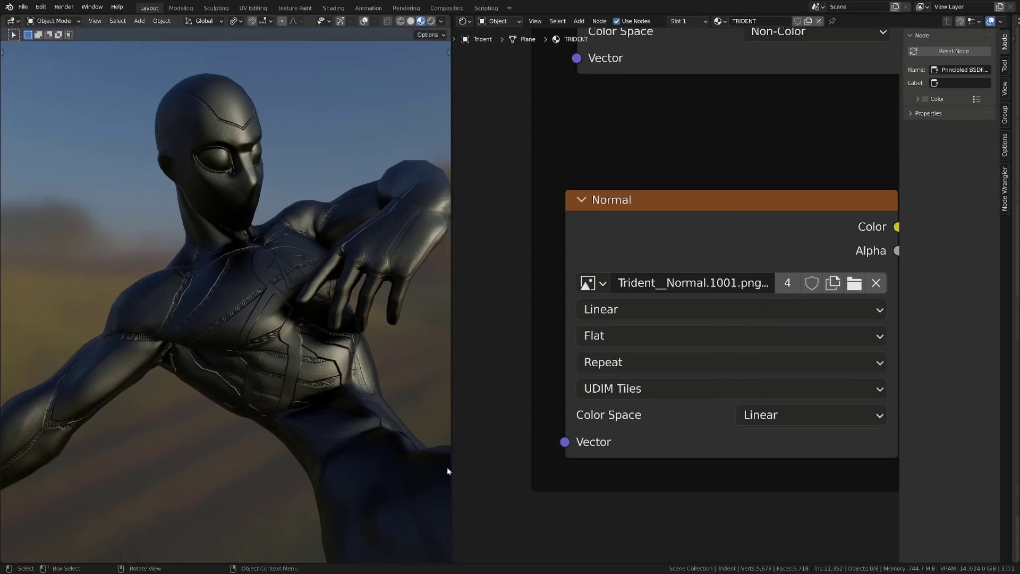
{"action": "left_click", "coordinate": [806, 423]}
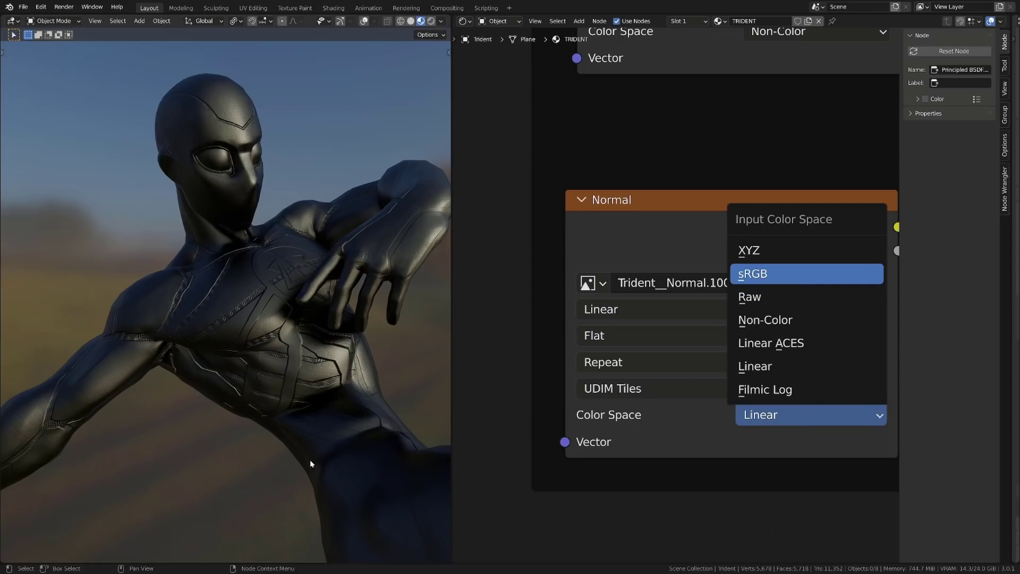
{"action": "key", "text": "Return"}
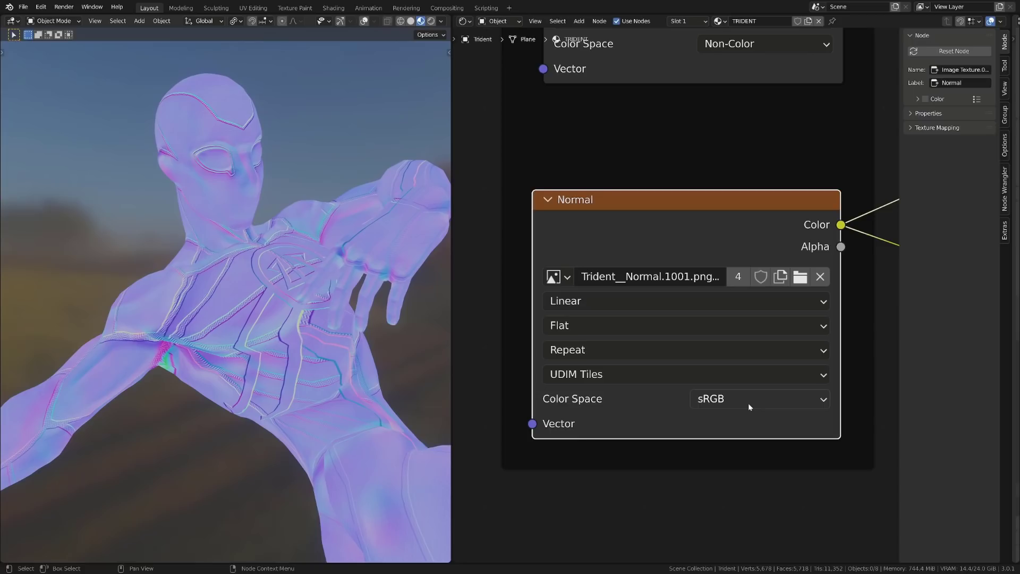
{"action": "left_click", "coordinate": [748, 403]}
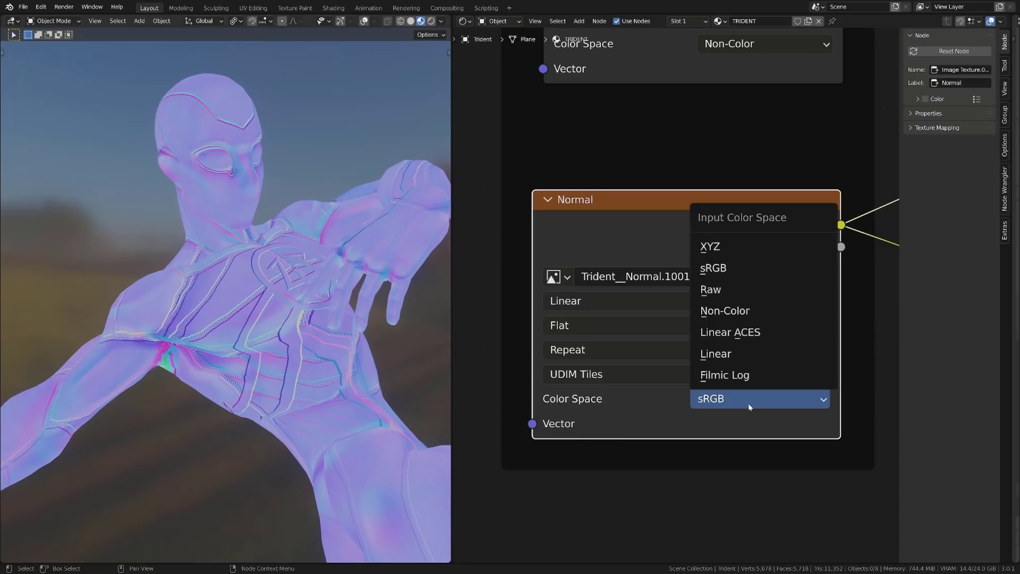
{"action": "left_click", "coordinate": [748, 311]}
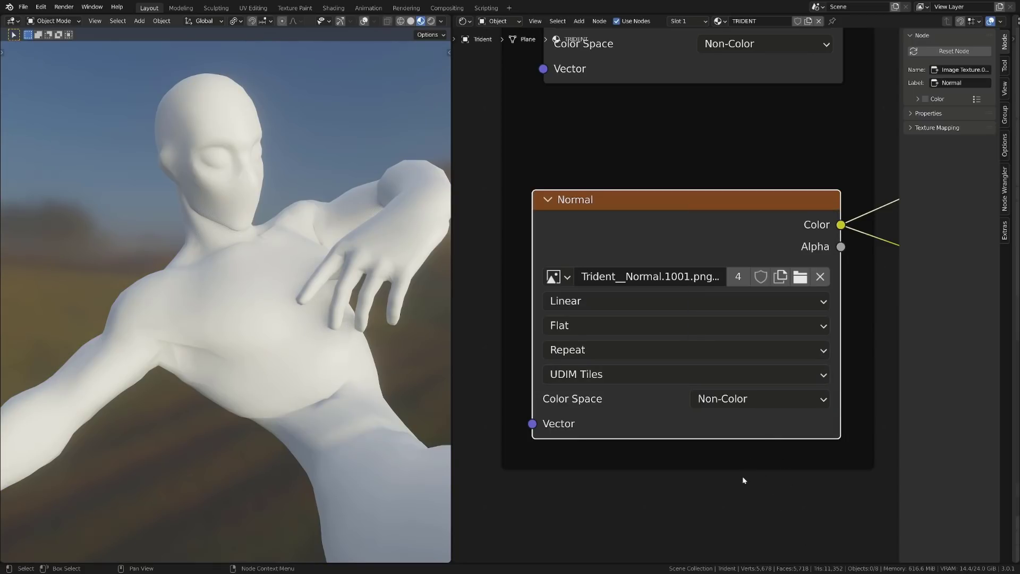
Add a Gamma node fed by the Normal texture's color output and set its gamma to 2.2.
{"action": "scroll", "coordinate": [744, 484], "scroll_direction": "down", "scroll_amount": 2}
{"action": "key", "text": "shift+a"}
{"action": "mouse_move", "coordinate": [771, 319]}
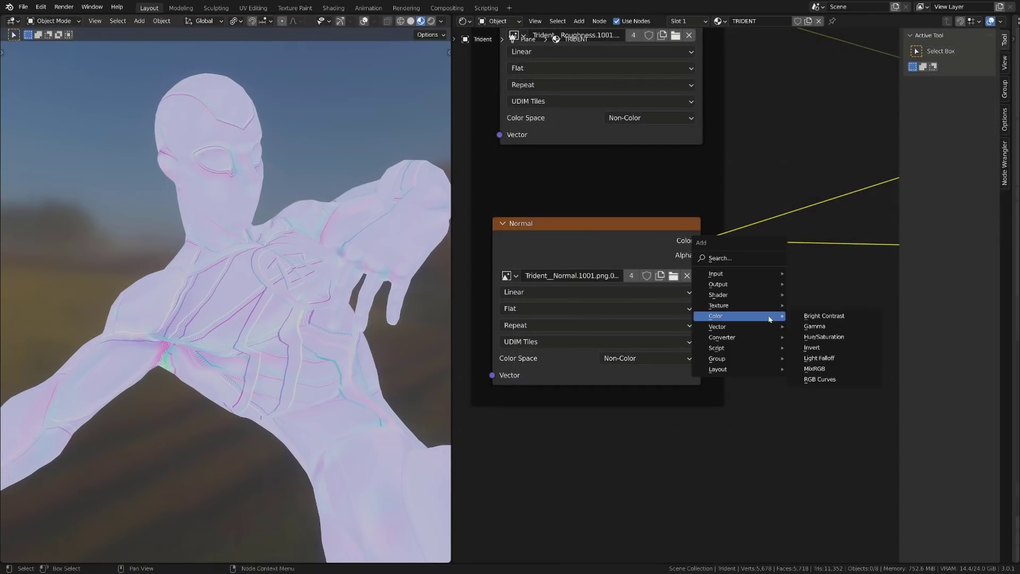
{"action": "left_click", "coordinate": [809, 327]}
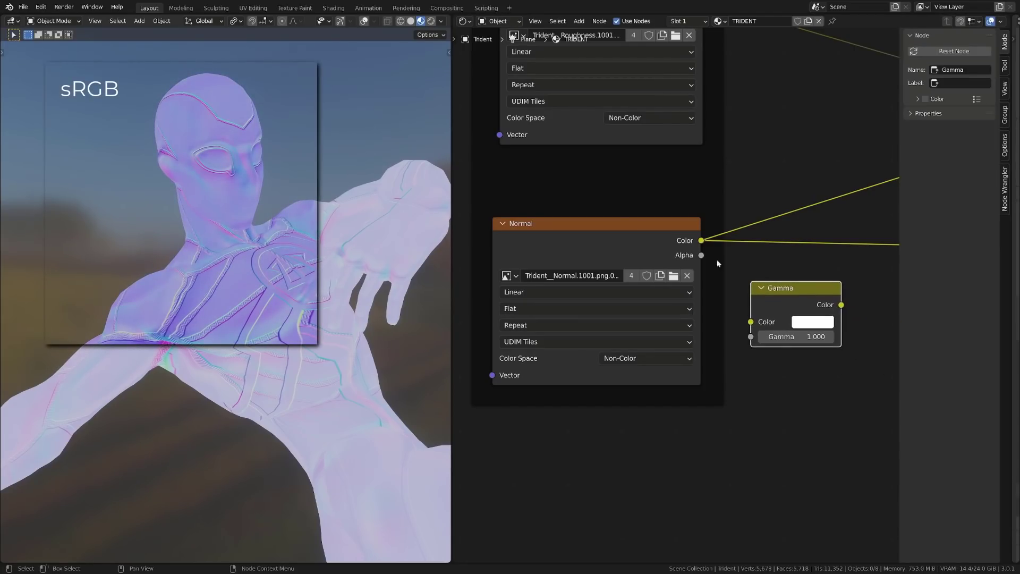
{"action": "left_click_drag", "start_coordinate": [702, 241], "coordinate": [751, 322]}
{"action": "double_click", "coordinate": [795, 336]}
{"action": "type", "text": "2.2"}
{"action": "key", "text": "Return"}
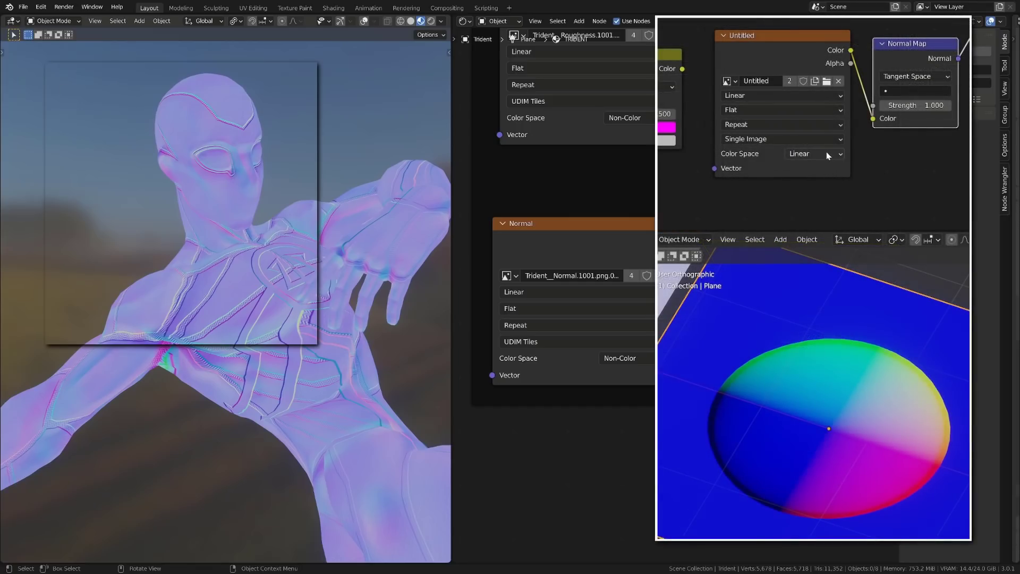
Try sRGB as the color space of the Untitled image texture, and restore it to Linear.
{"action": "left_click", "coordinate": [827, 154]}
{"action": "left_click", "coordinate": [815, 231]}
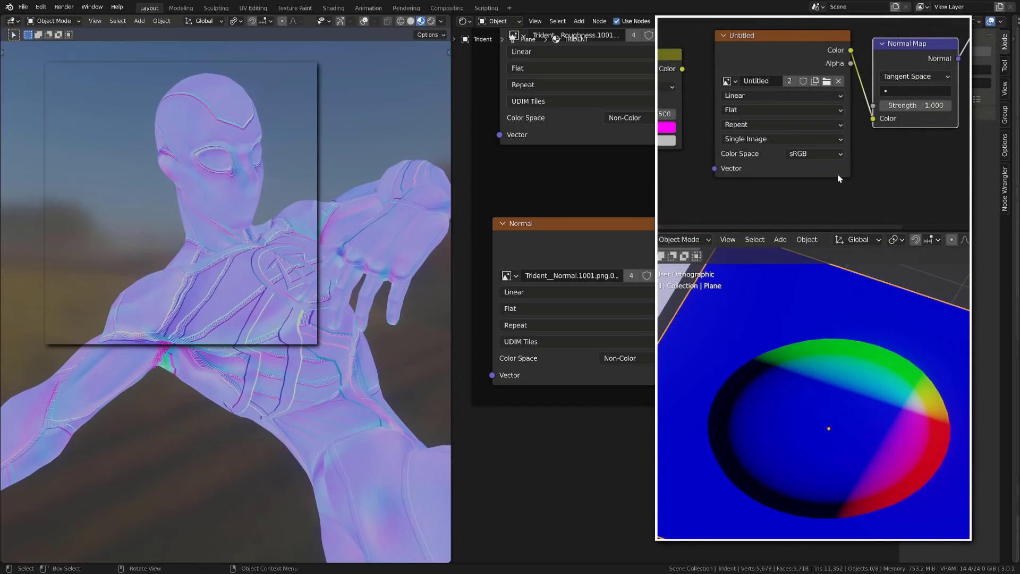
{"action": "left_click", "coordinate": [819, 154]}
{"action": "left_click", "coordinate": [823, 180]}
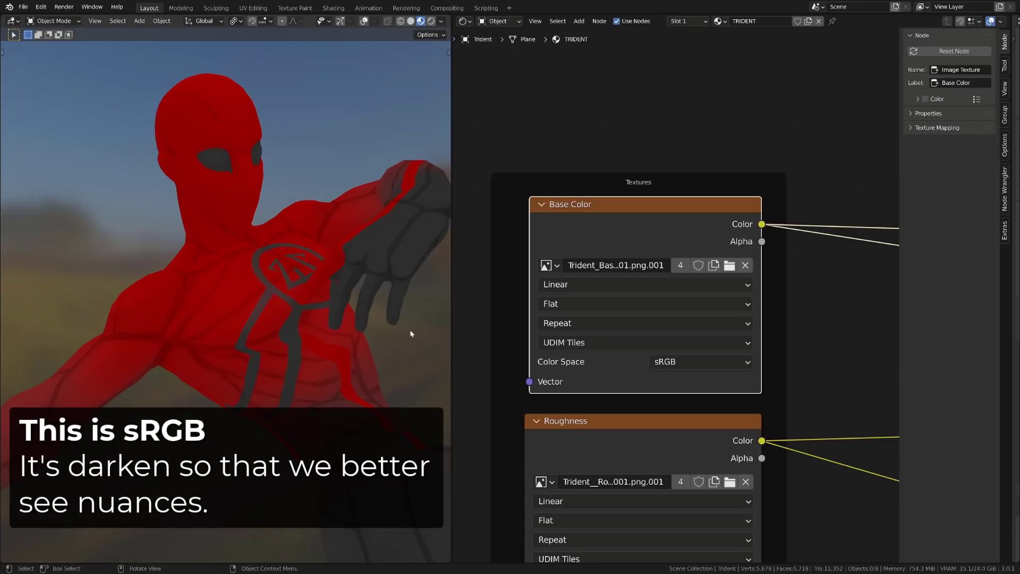
Try Linear as the color space of the Base Color texture, and restore it to sRGB.
{"action": "left_click", "coordinate": [687, 361]}
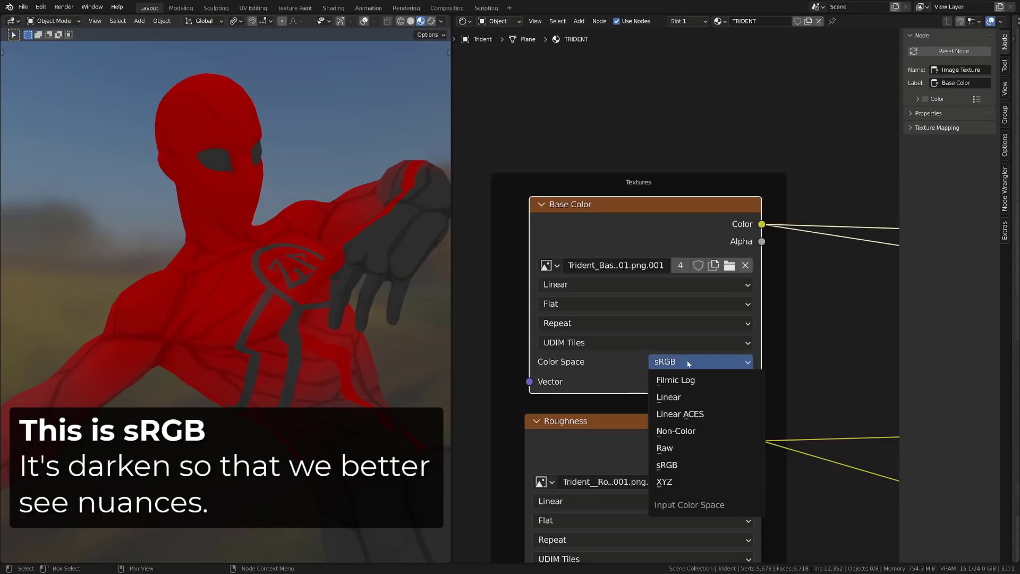
{"action": "left_click", "coordinate": [689, 403]}
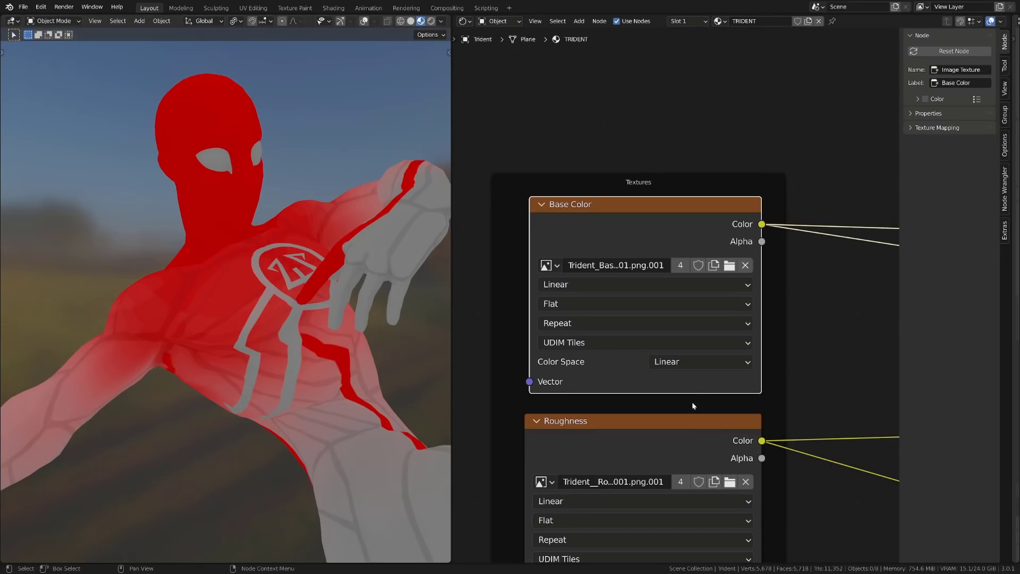
{"action": "left_click", "coordinate": [692, 363]}
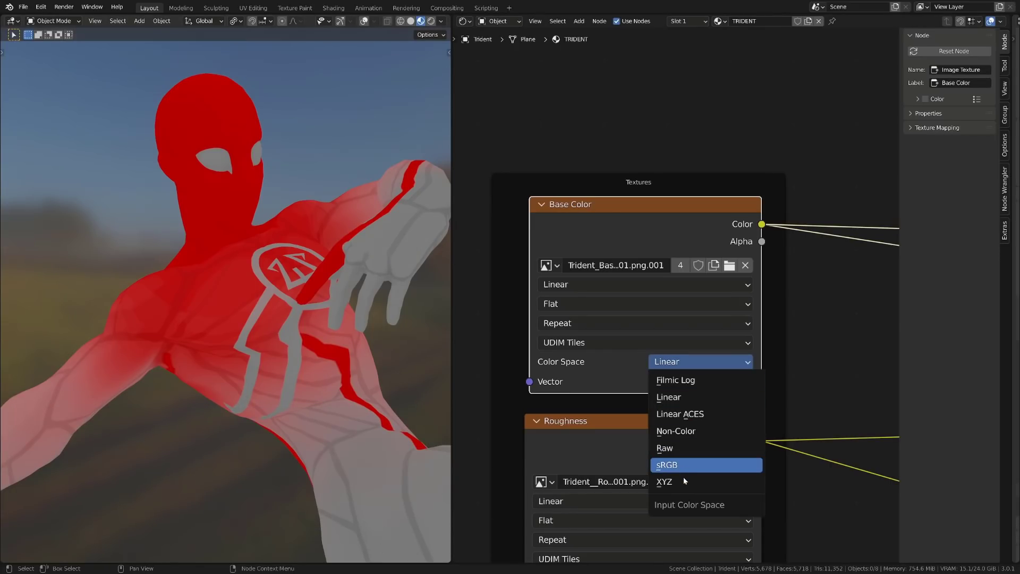
{"action": "key", "text": "Return"}
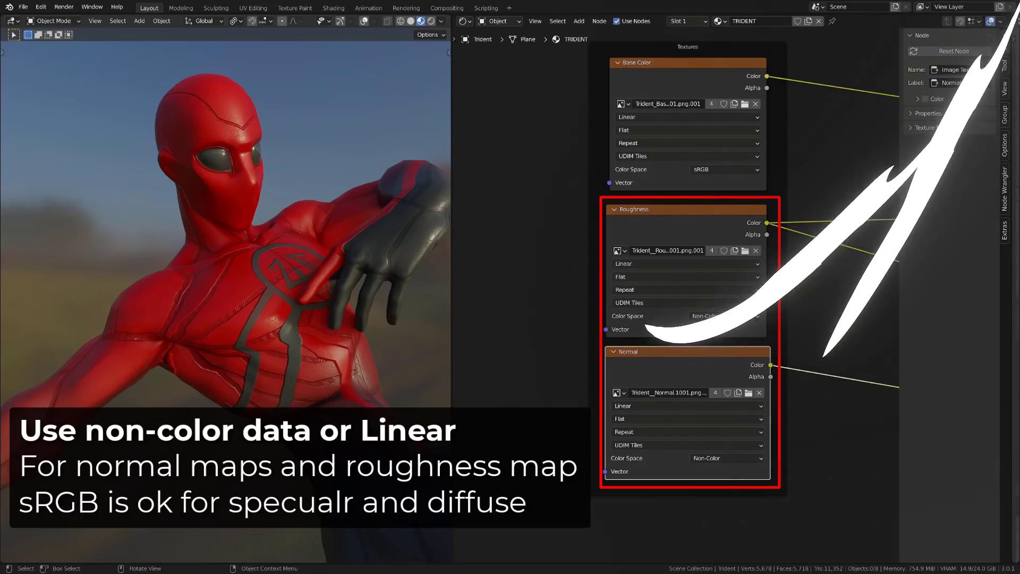
Connect the Normal texture's color output directly to the Normal Map node's Color input, bypassing the channel inversion, and inspect the character's shoulder.
{"action": "scroll", "coordinate": [824, 485], "scroll_direction": "down", "scroll_amount": 2}
{"action": "scroll", "coordinate": [829, 467], "scroll_direction": "down", "scroll_amount": 2}
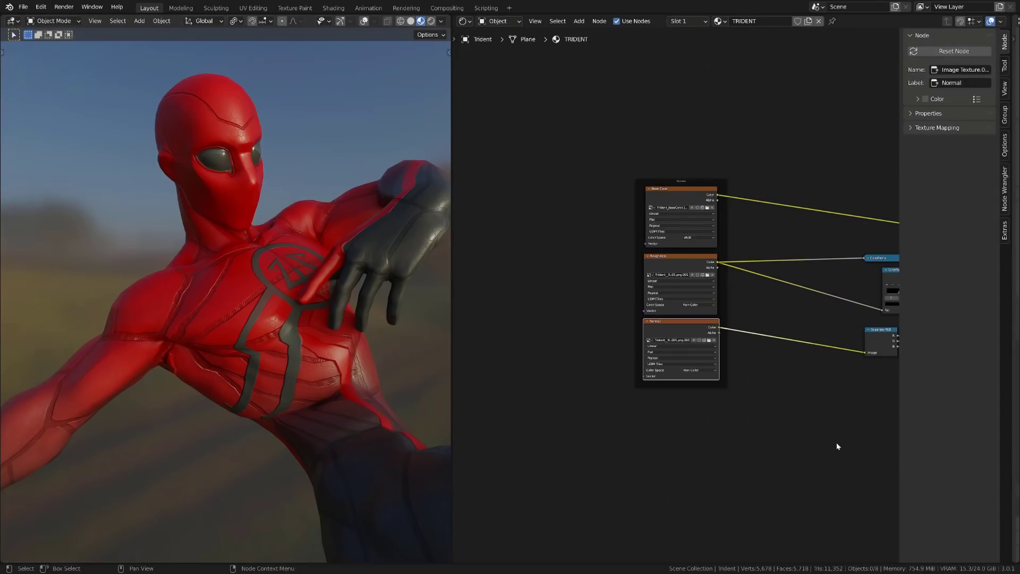
{"action": "middle_click_drag", "start_coordinate": [836, 447], "coordinate": [506, 340]}
{"action": "left_click_drag", "start_coordinate": [487, 300], "coordinate": [796, 324]}
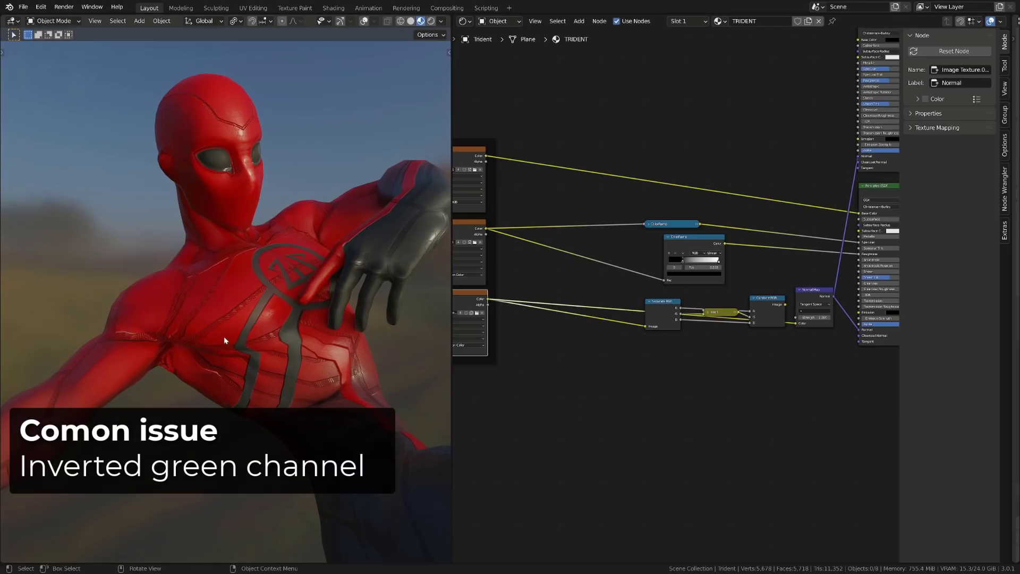
{"action": "middle_click_drag", "start_coordinate": [221, 361], "coordinate": [255, 330]}
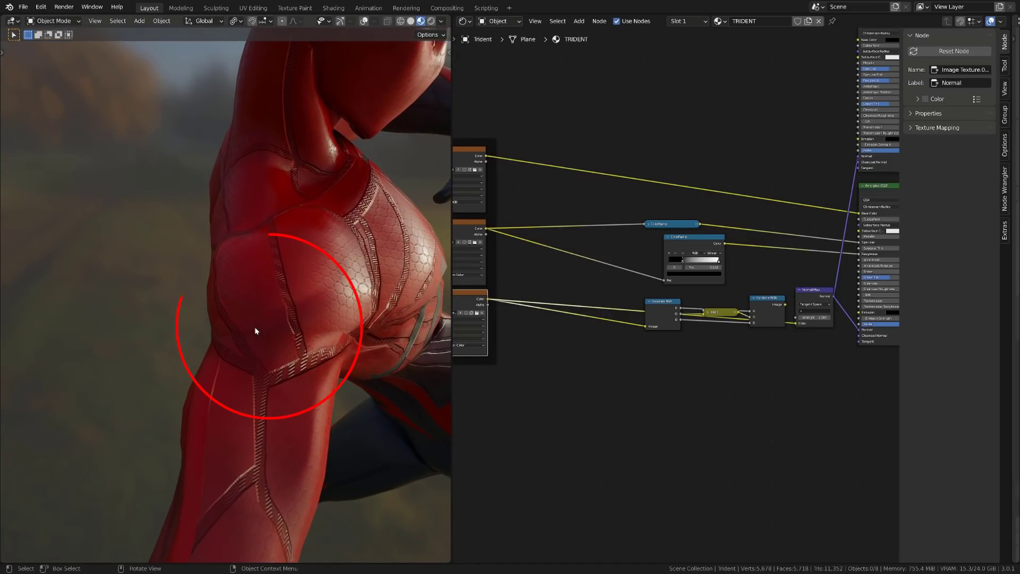
{"action": "scroll", "coordinate": [255, 330], "scroll_direction": "up", "scroll_amount": 3}
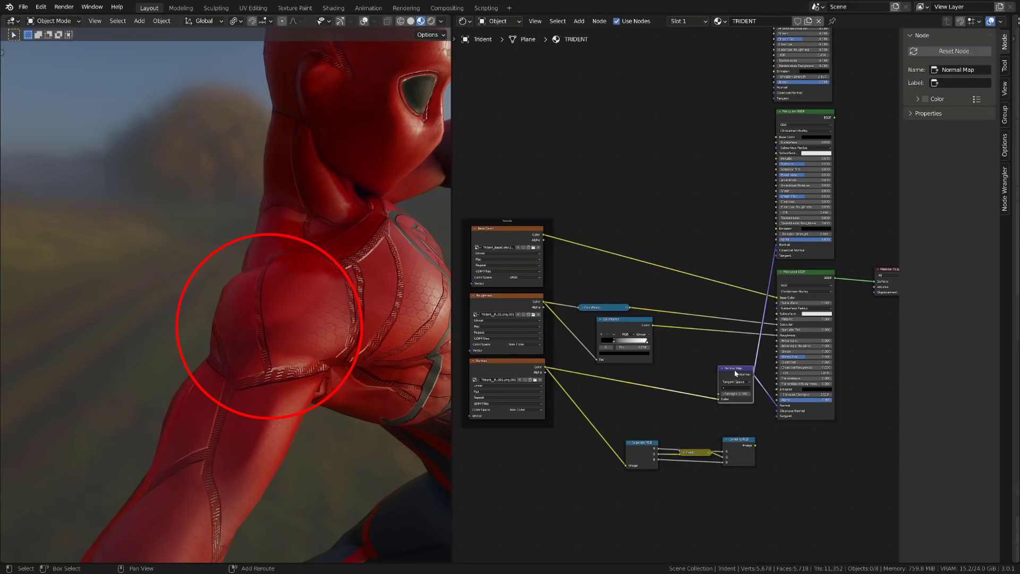
Preview the Normal Map node's output on the character and examine the normals around the shoulder seams.
{"action": "left_click", "coordinate": [735, 368]}
{"action": "left_click", "coordinate": [736, 374], "text": "ctrl+shift"}
{"action": "middle_click_drag", "start_coordinate": [345, 374], "coordinate": [289, 352]}
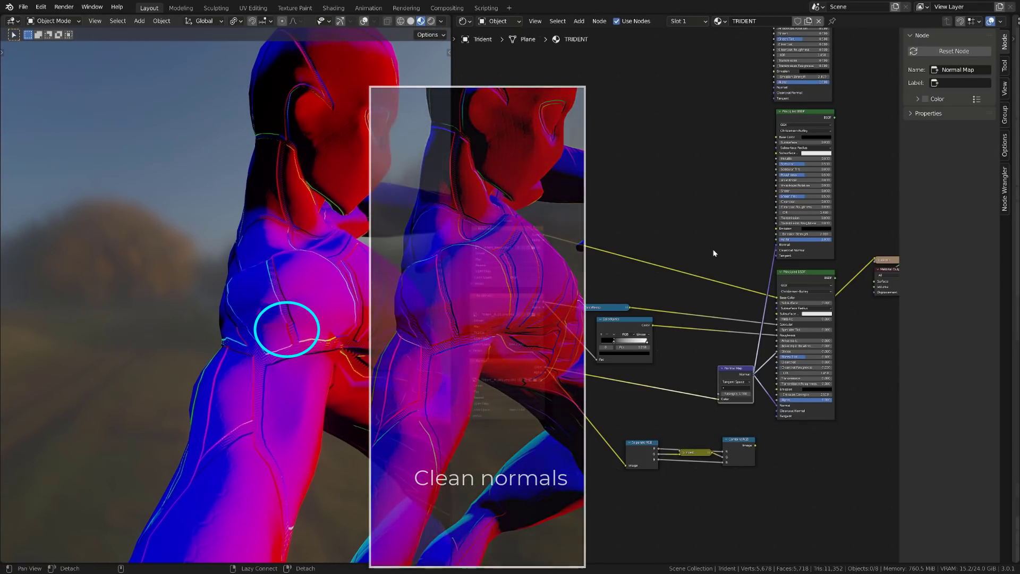
Preview the middle Principled BSDF on the character and set its roughness to 0.2 to examine the reflections.
{"action": "left_click", "coordinate": [805, 159], "text": "ctrl+shift"}
{"action": "middle_click_drag", "start_coordinate": [805, 159], "coordinate": [723, 195]}
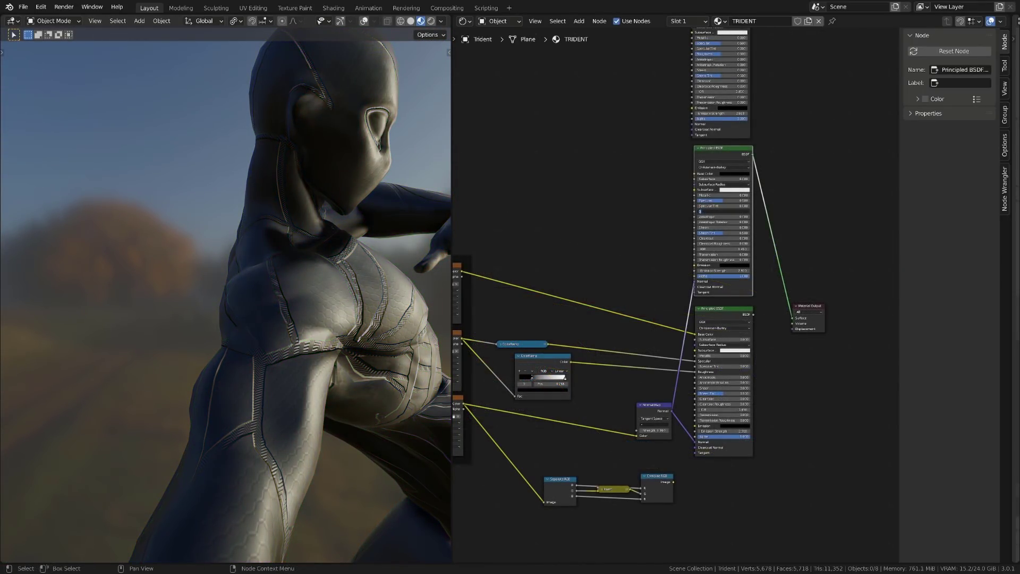
{"action": "key", "text": "Return"}
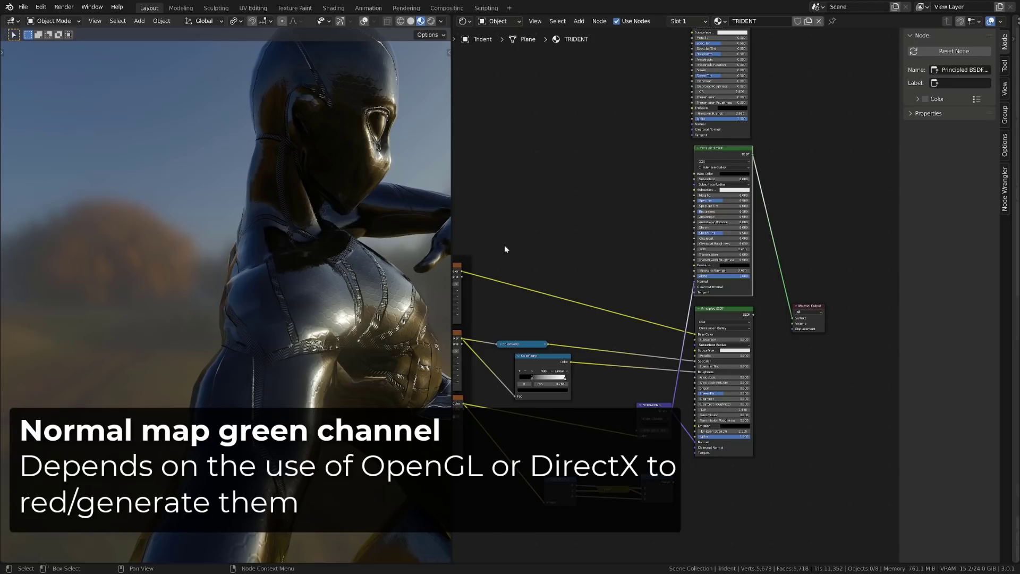
{"action": "middle_click_drag", "start_coordinate": [330, 346], "coordinate": [374, 360]}
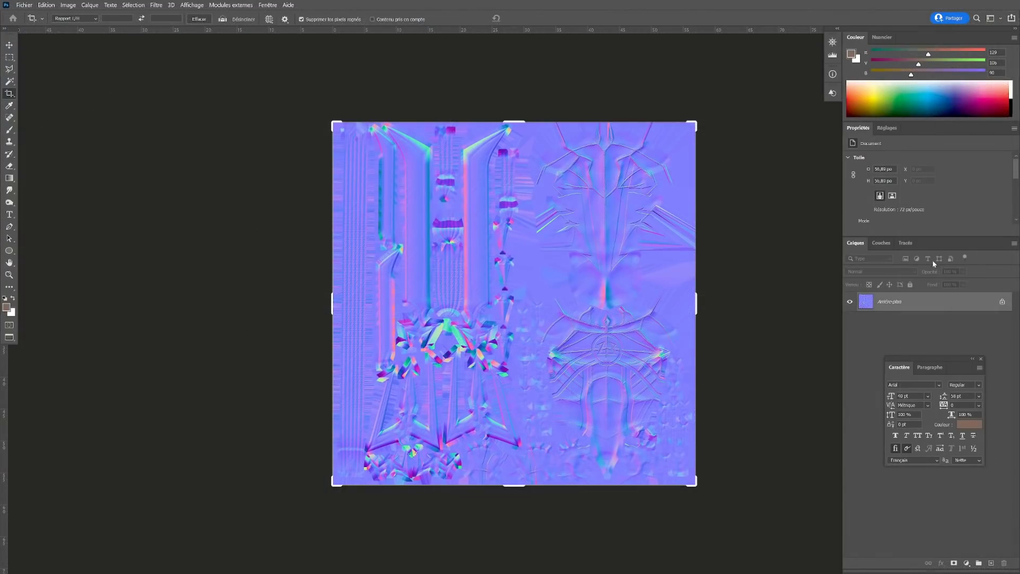
Switch to Photoshop and inspect the normal map image's individual color channels.
{"action": "left_click", "coordinate": [882, 243]}
{"action": "left_click", "coordinate": [849, 299]}
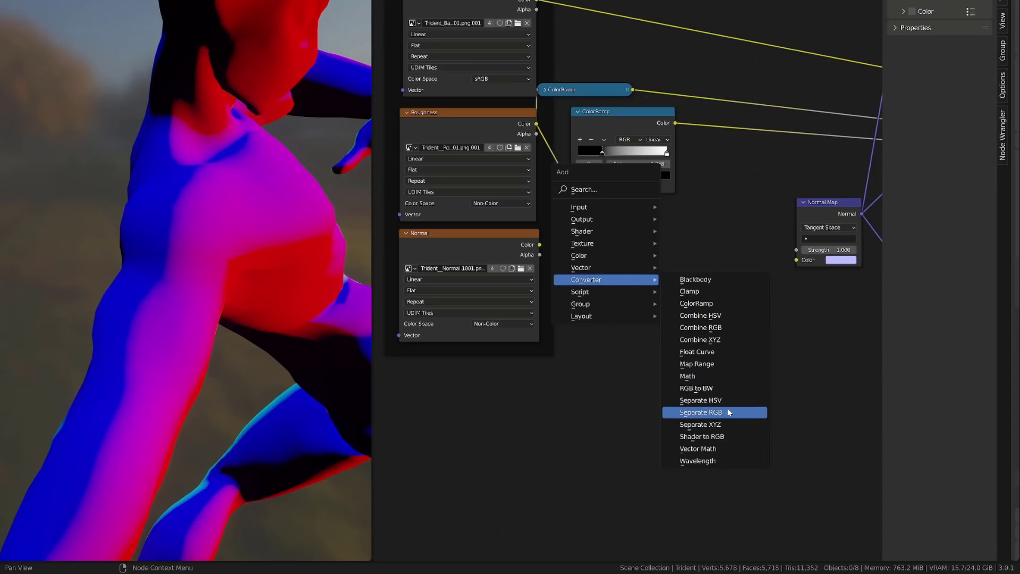
Add a Separate RGB node fed by the Normal texture's color, and an Invert node for its green channel.
{"action": "left_click", "coordinate": [730, 412]}
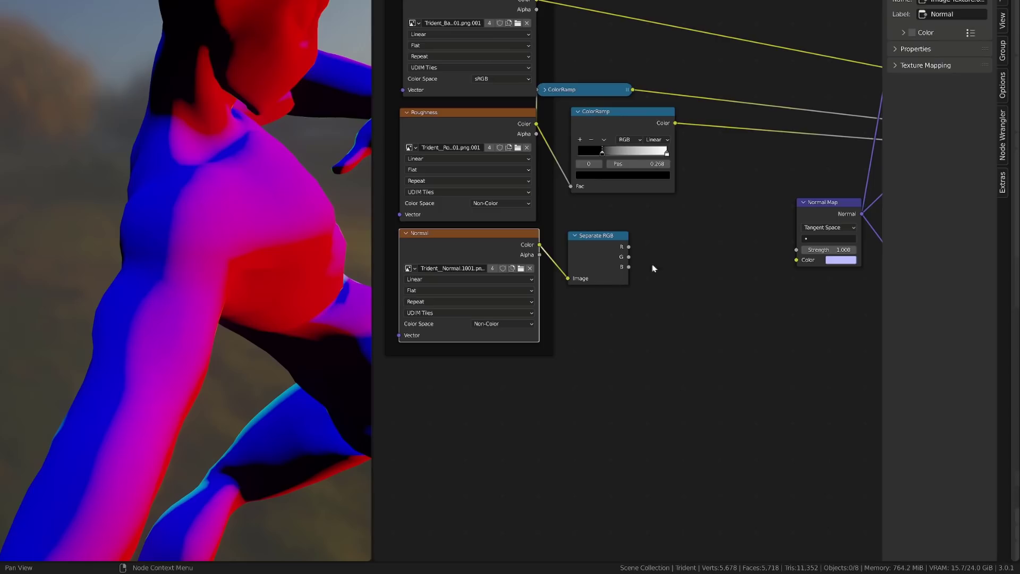
{"action": "key", "text": "shift+a"}
{"action": "left_click", "coordinate": [707, 250]}
{"action": "left_click", "coordinate": [683, 250]}
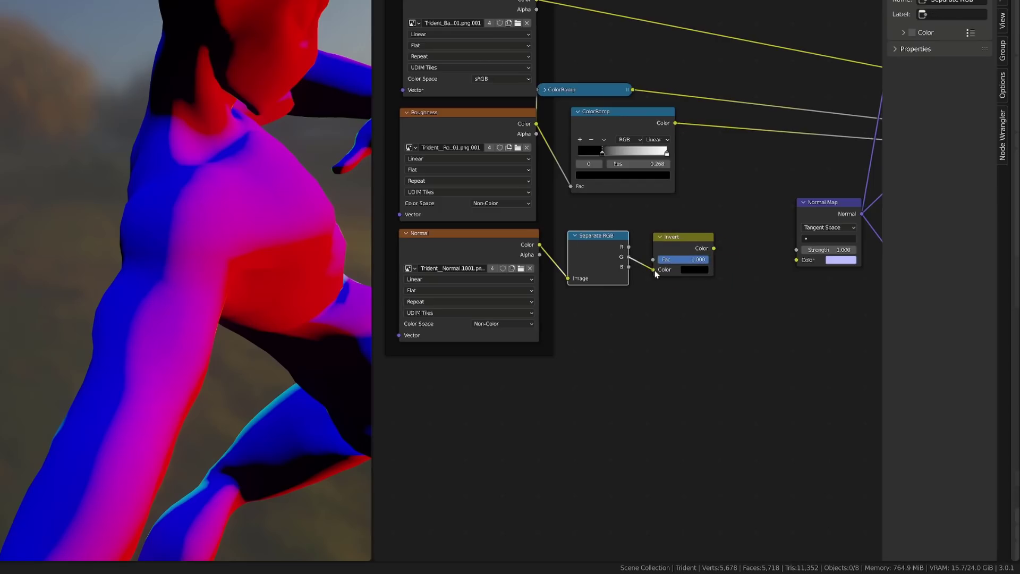
Recombine the red, inverted green and blue channels in a Combine RGB node feeding the Normal Map node's Color input.
{"action": "left_click", "coordinate": [770, 309]}
{"action": "left_click", "coordinate": [665, 255]}
{"action": "left_click_drag", "start_coordinate": [629, 249], "coordinate": [723, 258]}
{"action": "scroll", "coordinate": [723, 259], "scroll_direction": "down", "scroll_amount": 1}
{"action": "scroll", "coordinate": [656, 289], "scroll_direction": "right", "scroll_amount": 5, "text": "ctrl"}
{"action": "left_click_drag", "start_coordinate": [520, 264], "coordinate": [604, 276]}
{"action": "left_click", "coordinate": [763, 136]}
{"action": "middle_click_drag", "start_coordinate": [763, 136], "coordinate": [534, 245]}
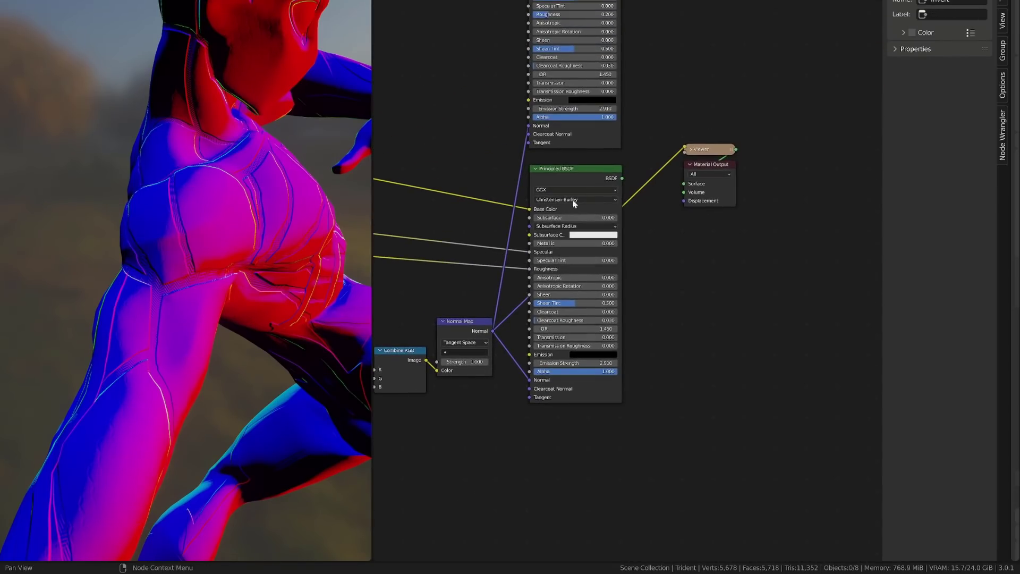